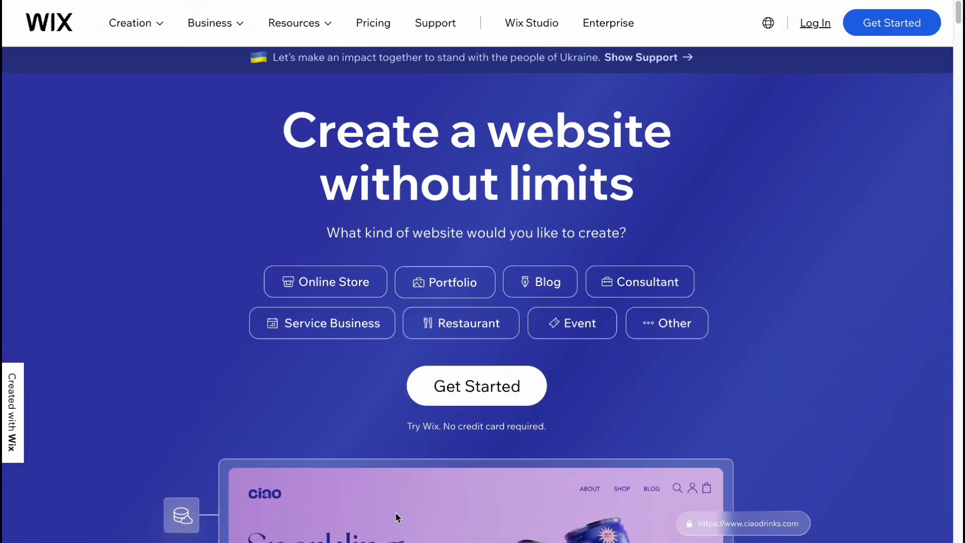
Scroll through the Wix homepage, then reach My Sites, which lists the unpublished My Site
{"action": "scroll", "coordinate": [395, 512], "scroll_direction": "down", "scroll_amount": 1}
{"action": "scroll", "coordinate": [396, 517], "scroll_direction": "down", "scroll_amount": 1}
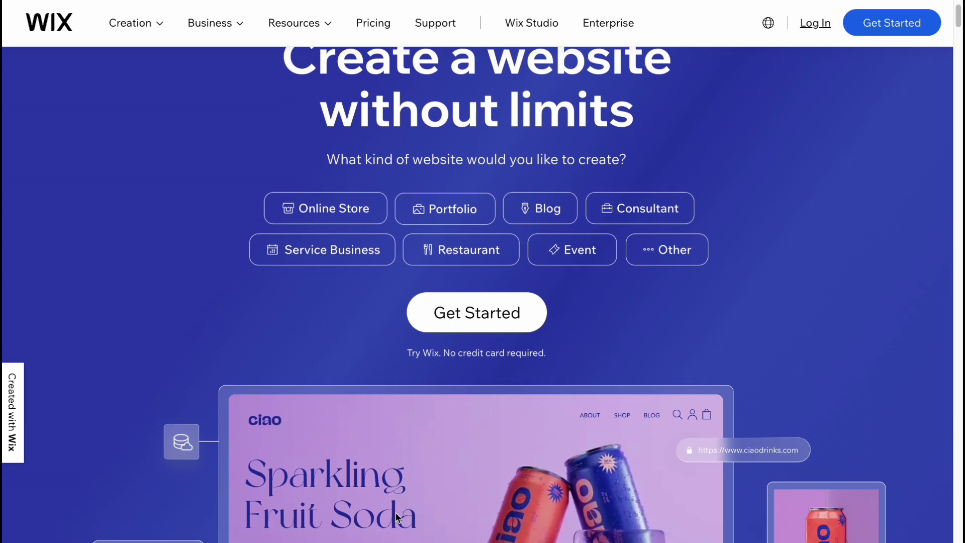
{"action": "scroll", "coordinate": [397, 517], "scroll_direction": "down", "scroll_amount": 1}
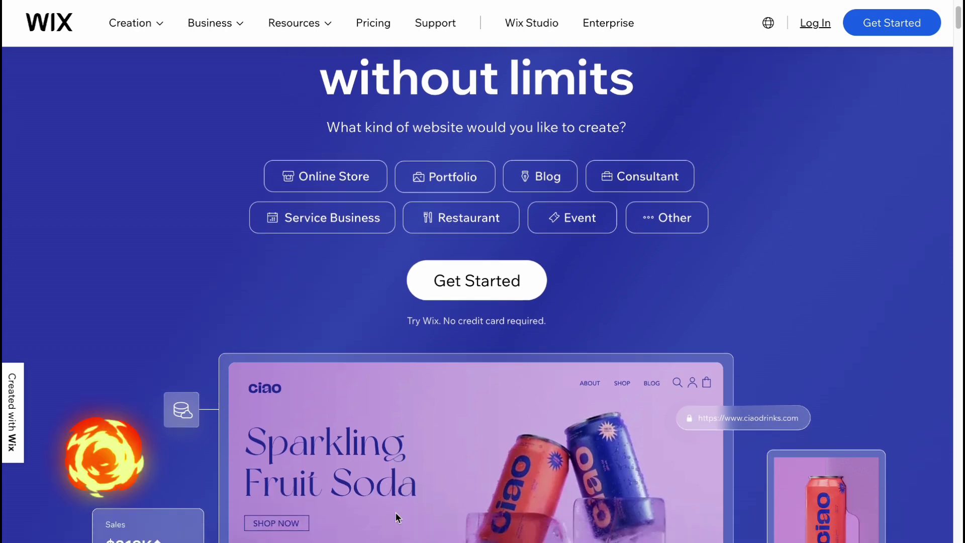
{"action": "scroll", "coordinate": [397, 517], "scroll_direction": "down", "scroll_amount": 1}
{"action": "scroll", "coordinate": [395, 511], "scroll_direction": "up", "scroll_amount": 3}
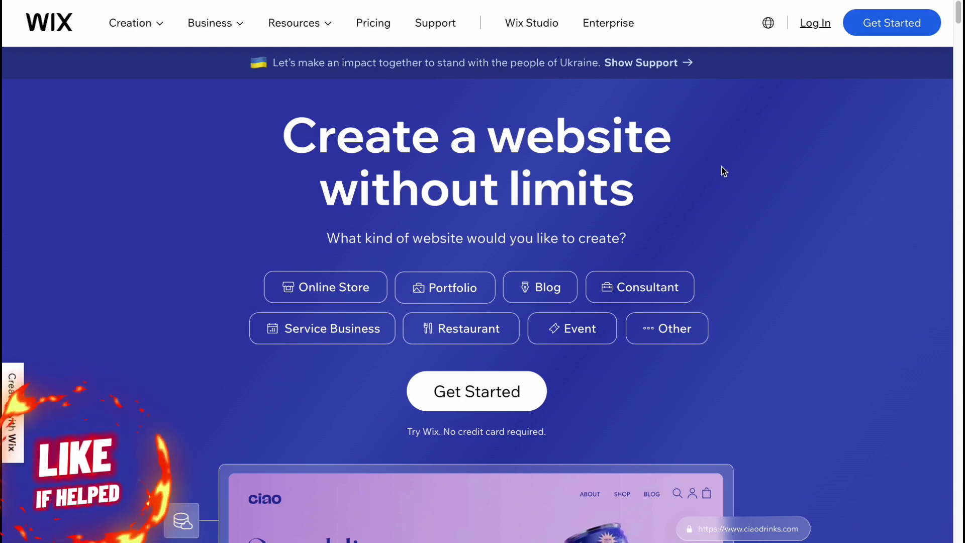
{"action": "scroll", "coordinate": [654, 224], "scroll_direction": "down", "scroll_amount": 2}
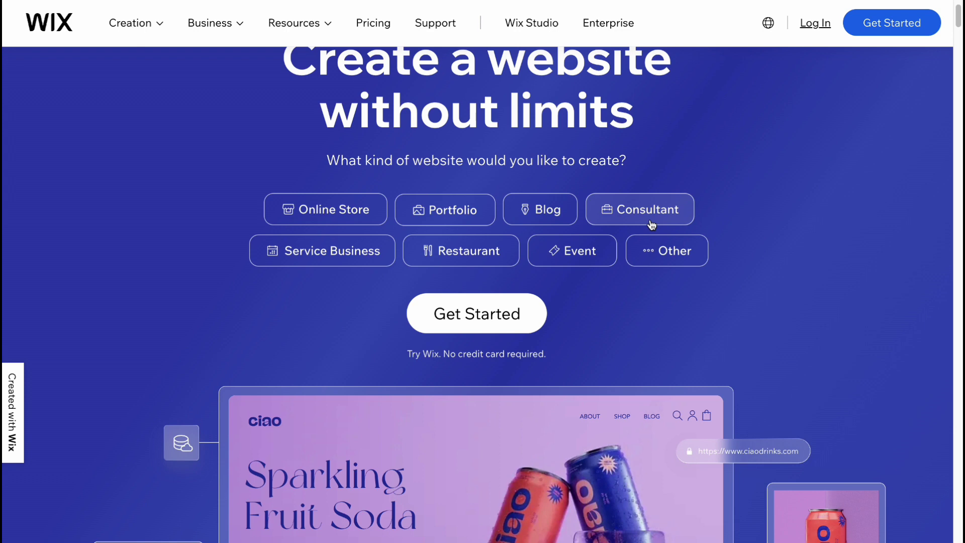
{"action": "scroll", "coordinate": [652, 224], "scroll_direction": "up", "scroll_amount": 2}
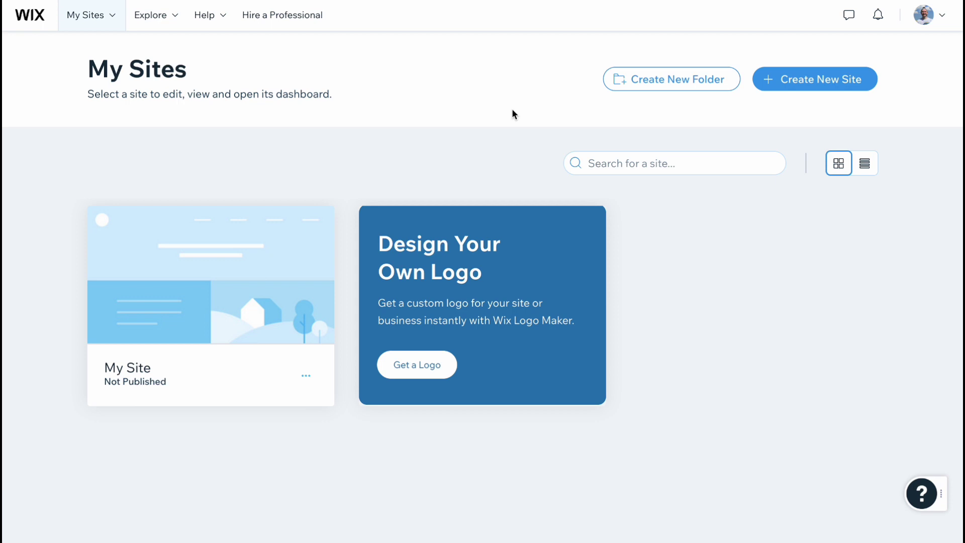
Start creating a new site from the My Sites page
{"action": "left_click", "coordinate": [813, 80]}
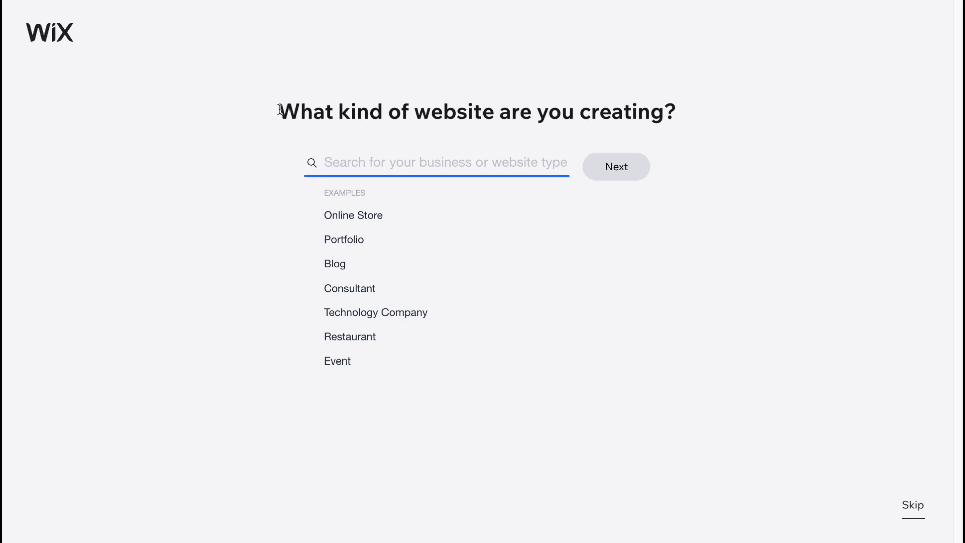
Search 'aff' as the website type, clear it, and continue without choosing a type
{"action": "left_click_drag", "start_coordinate": [280, 109], "coordinate": [695, 116]}
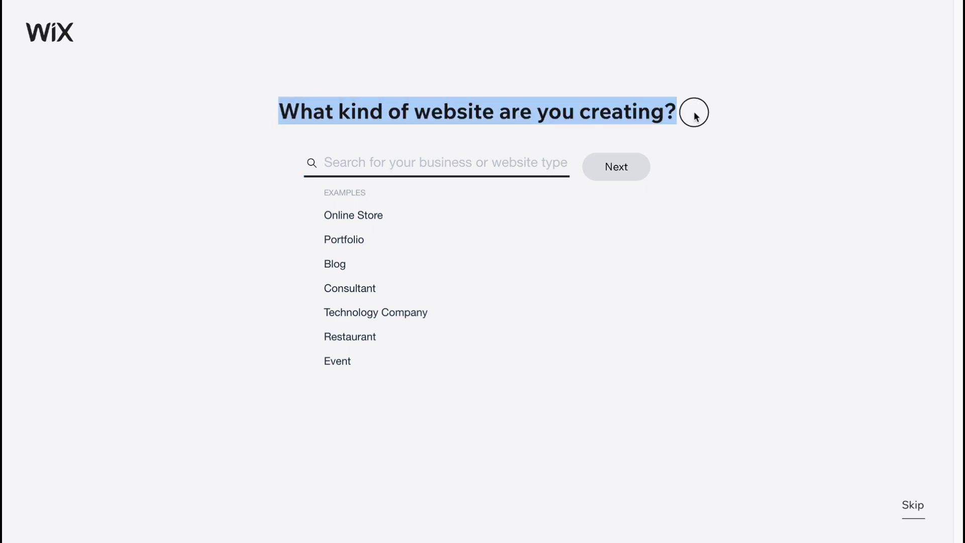
{"action": "left_click", "coordinate": [465, 164]}
{"action": "type", "text": "aff"}
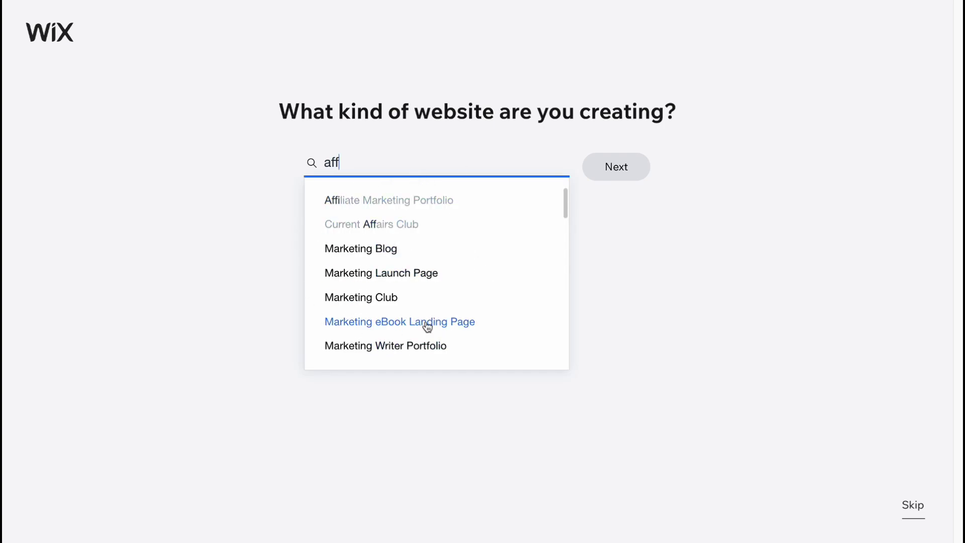
{"action": "key", "text": "BackSpace"}
{"action": "key", "text": "BackSpace"}
{"action": "key", "text": "BackSpace"}
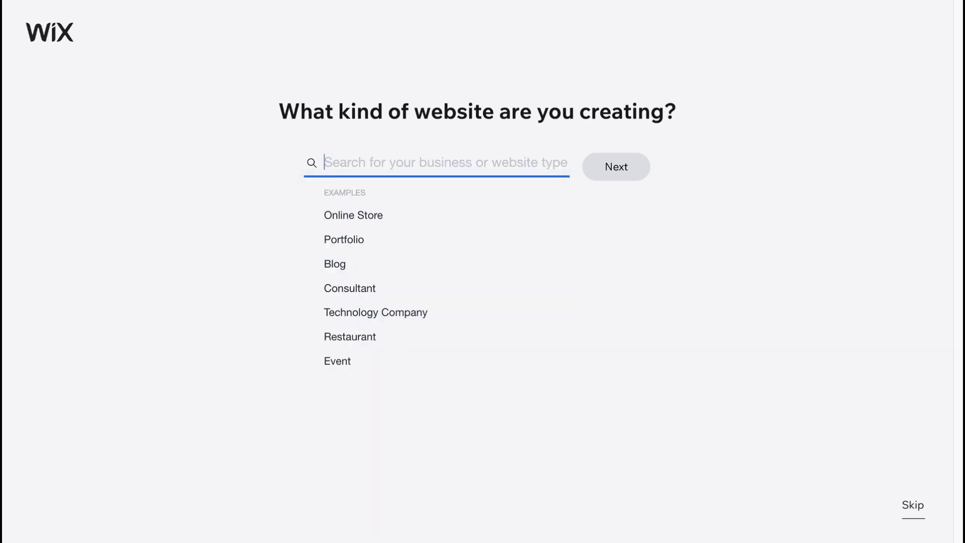
{"action": "left_click", "coordinate": [754, 201]}
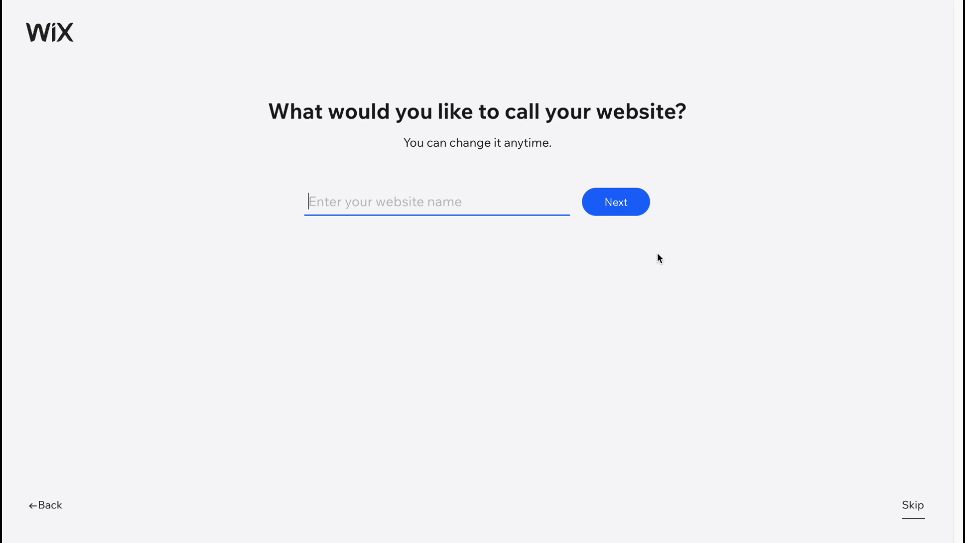
Name the new website 'site1' and continue
{"action": "type", "text": "site1"}
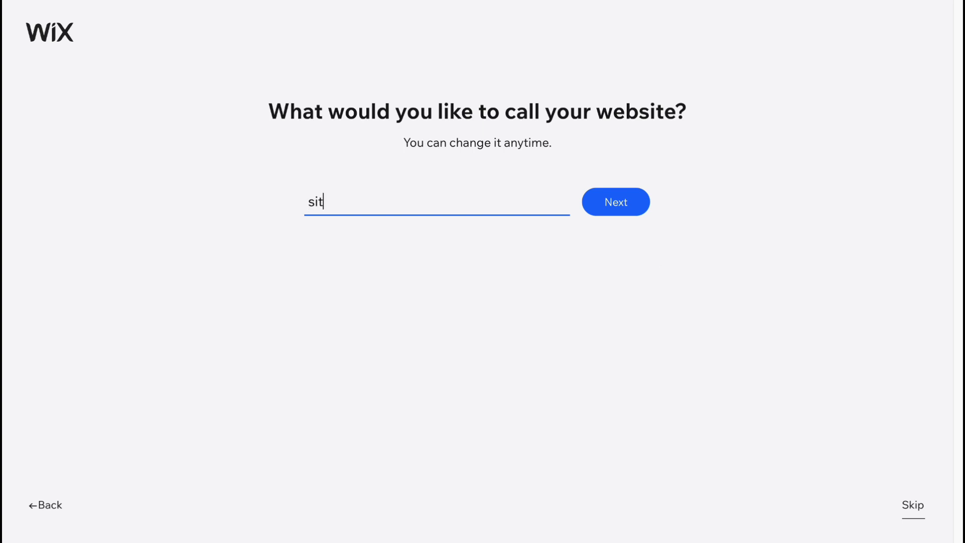
{"action": "left_click", "coordinate": [631, 204]}
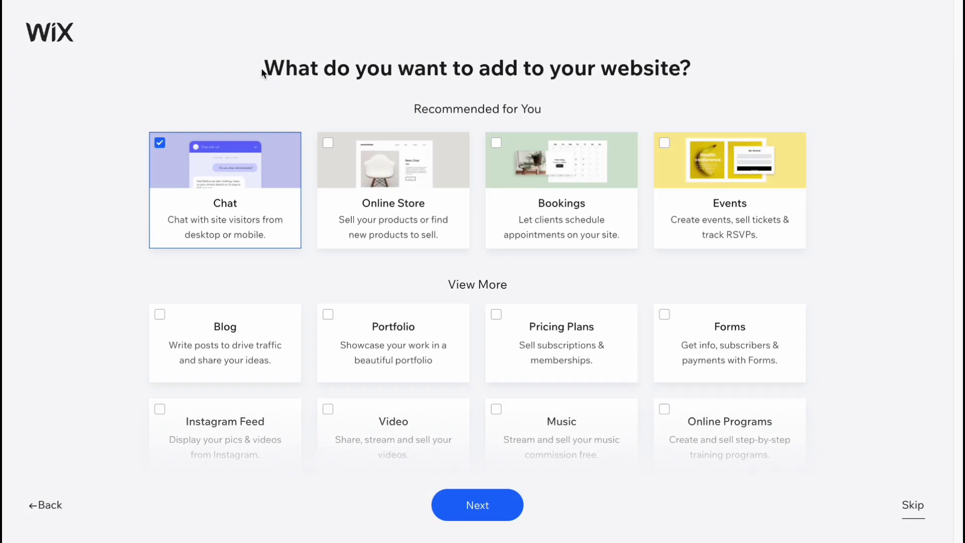
Skip adding features such as Chat to the new website
{"action": "left_click_drag", "start_coordinate": [262, 68], "coordinate": [710, 72]}
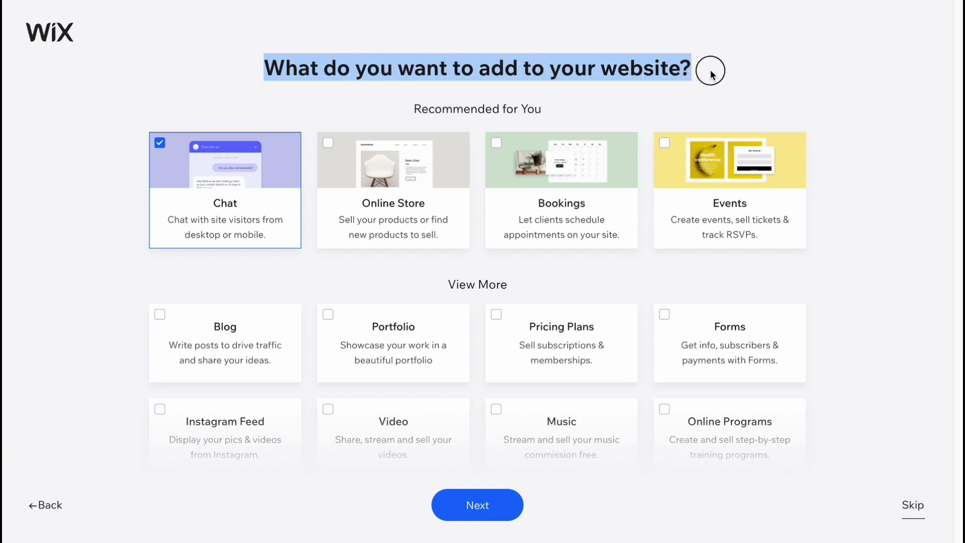
{"action": "left_click", "coordinate": [713, 73]}
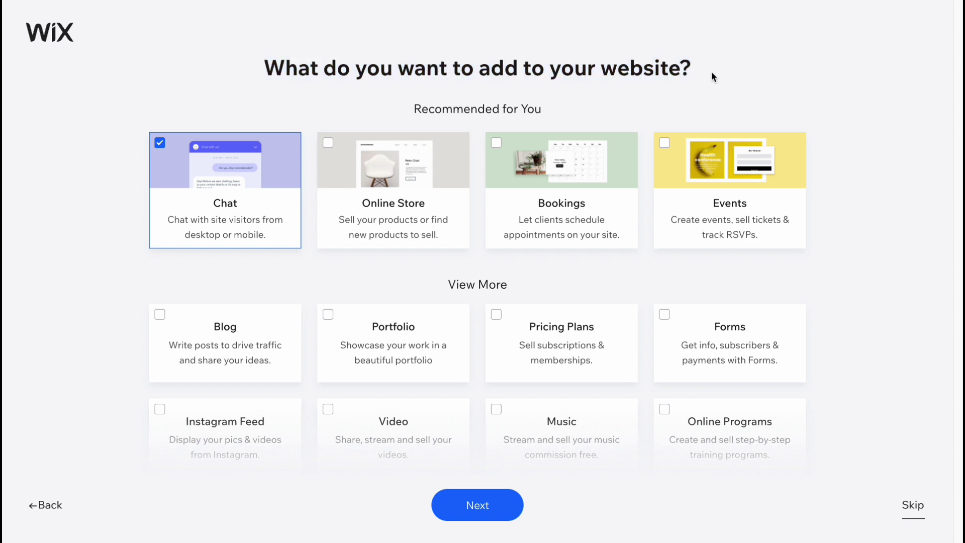
{"action": "left_click", "coordinate": [923, 516]}
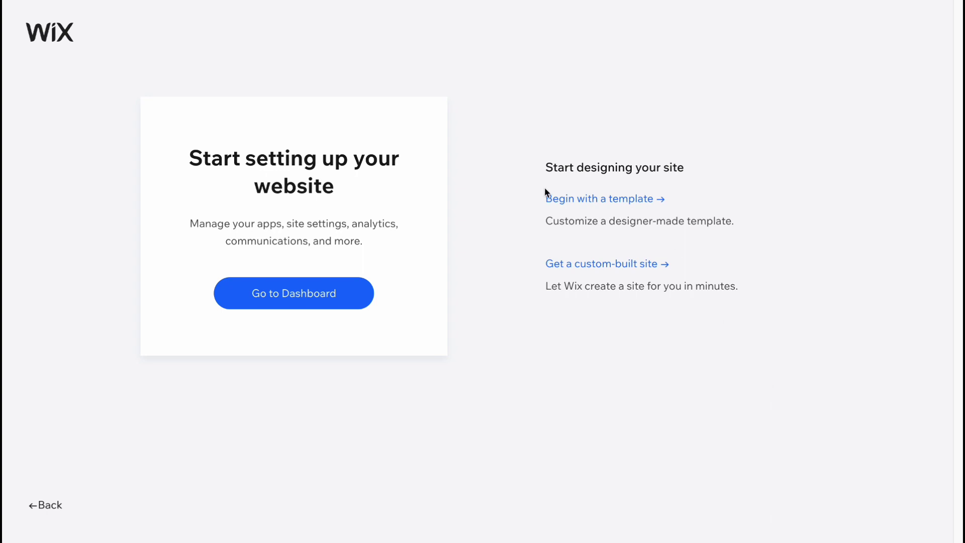
Choose to begin designing the site from a designer-made template
{"action": "left_click_drag", "start_coordinate": [544, 187], "coordinate": [722, 196]}
{"action": "left_click", "coordinate": [521, 233]}
{"action": "left_click", "coordinate": [591, 201]}
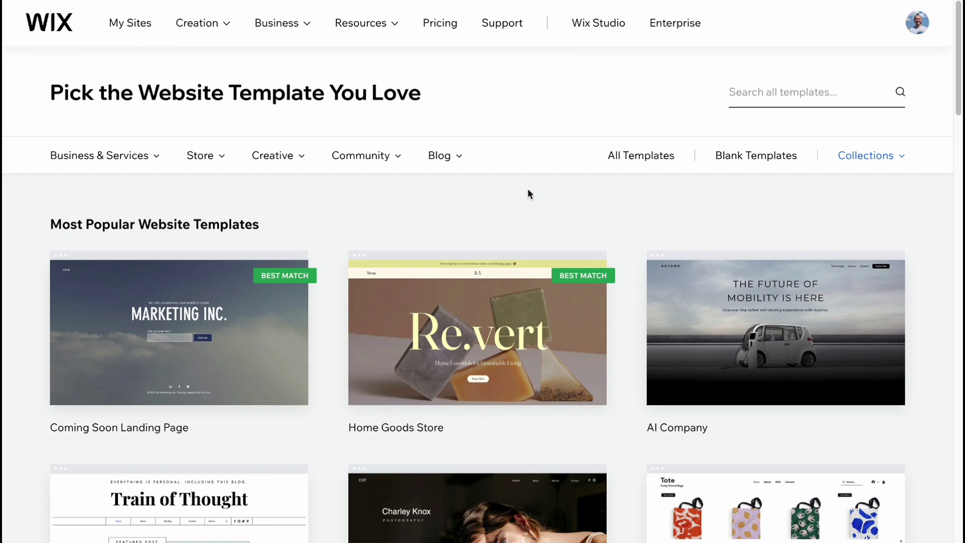
Browse the popular templates, return to the top, and reveal the Blog category list
{"action": "scroll", "coordinate": [525, 206], "scroll_direction": "down", "scroll_amount": 7}
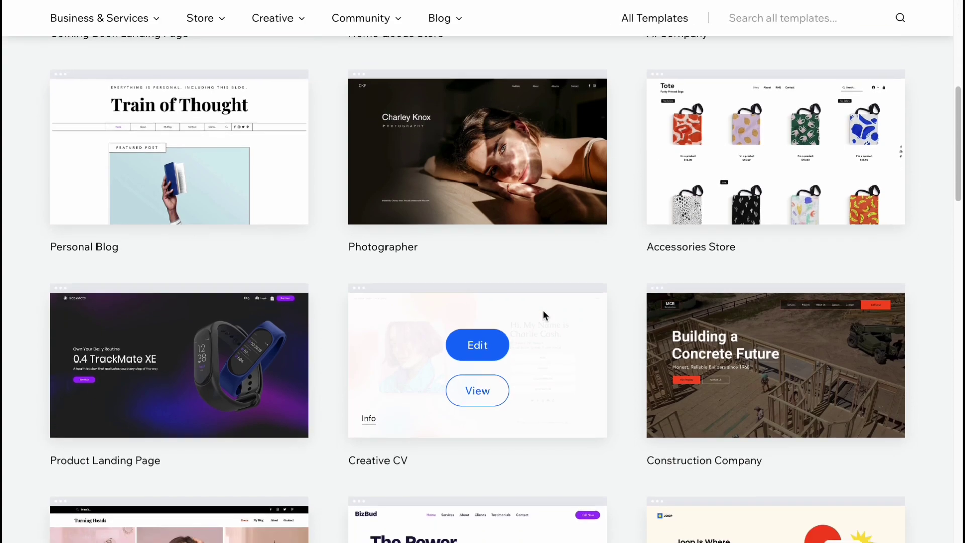
{"action": "scroll", "coordinate": [543, 309], "scroll_direction": "down", "scroll_amount": 4}
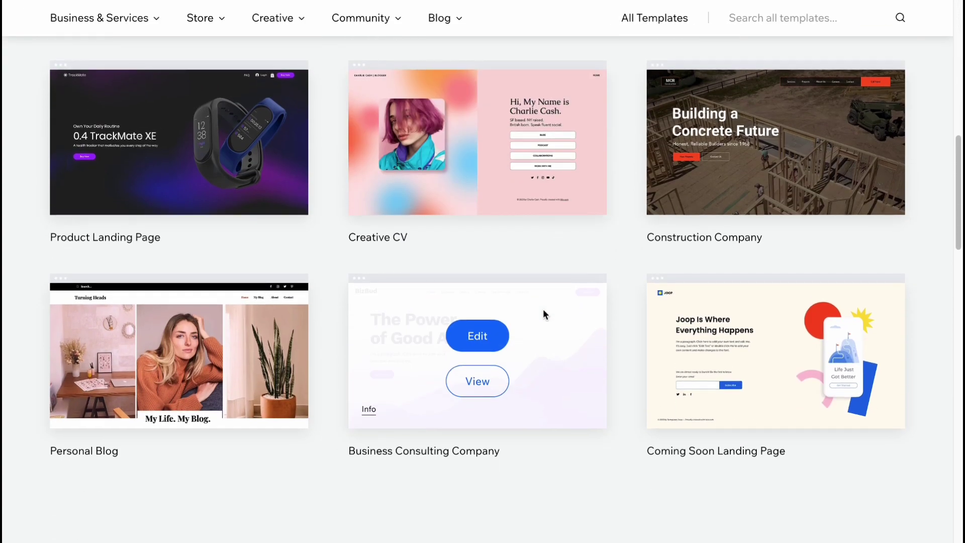
{"action": "scroll", "coordinate": [543, 310], "scroll_direction": "down", "scroll_amount": 10}
{"action": "scroll", "coordinate": [542, 316], "scroll_direction": "down", "scroll_amount": 5}
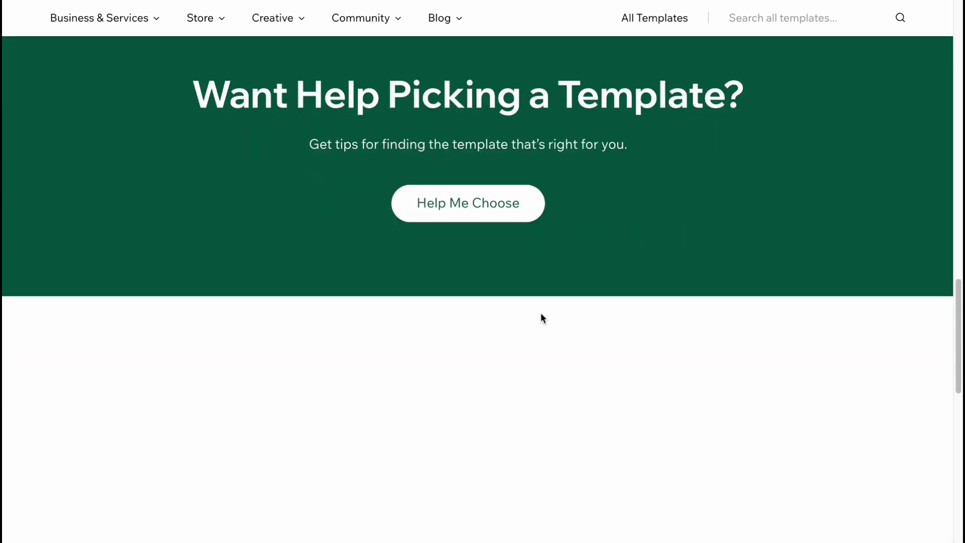
{"action": "key", "text": "Home"}
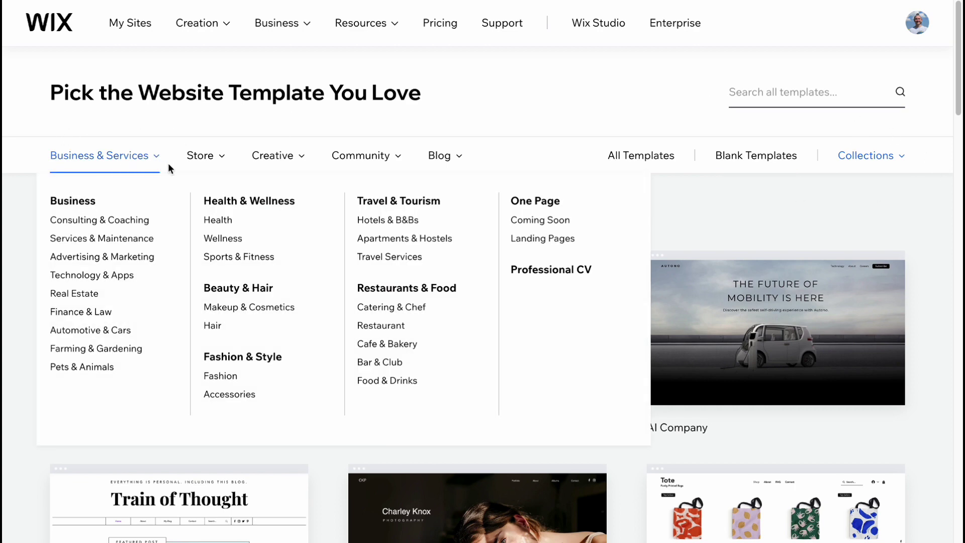
{"action": "mouse_move", "coordinate": [214, 167]}
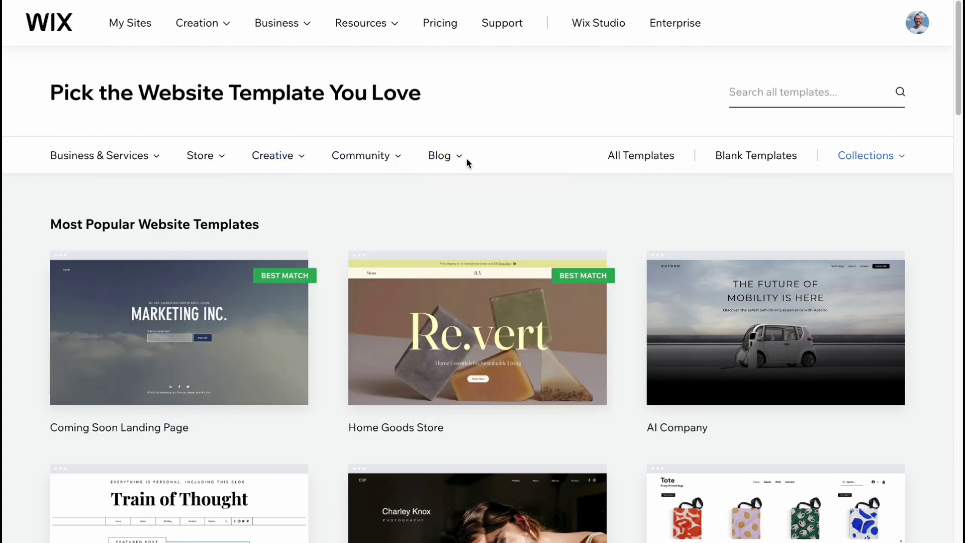
{"action": "mouse_move", "coordinate": [459, 157]}
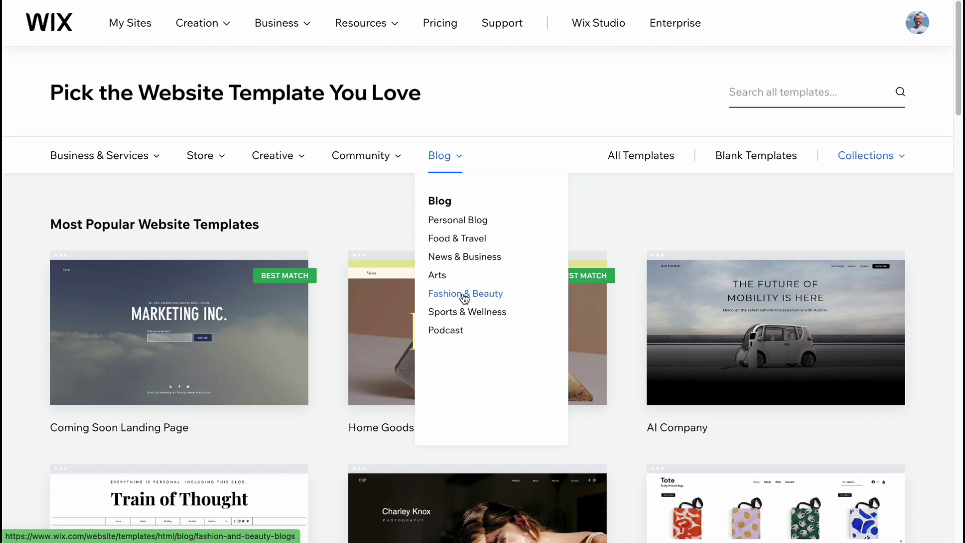
Filter to Personal Blog templates and open the Creative CV template preview
{"action": "left_click", "coordinate": [458, 219]}
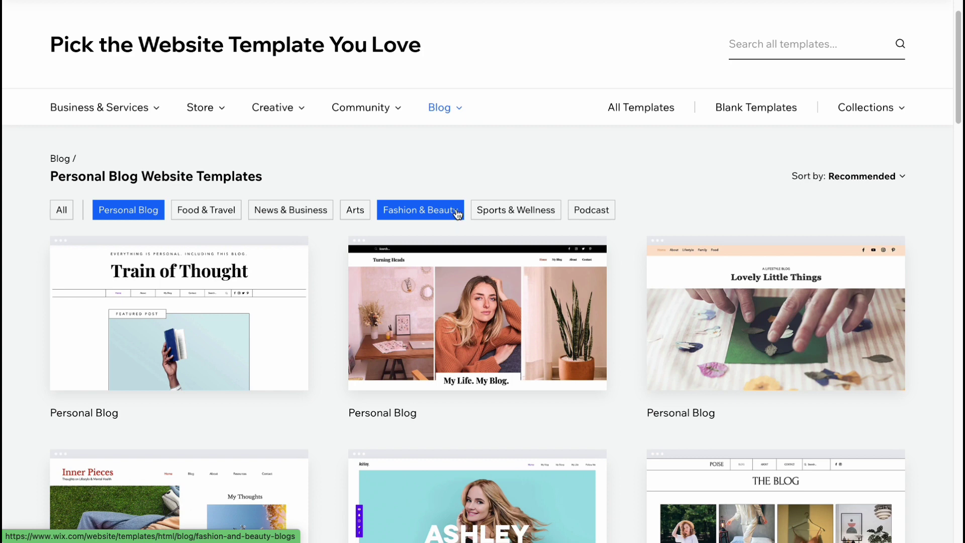
{"action": "scroll", "coordinate": [458, 221], "scroll_direction": "down", "scroll_amount": 1}
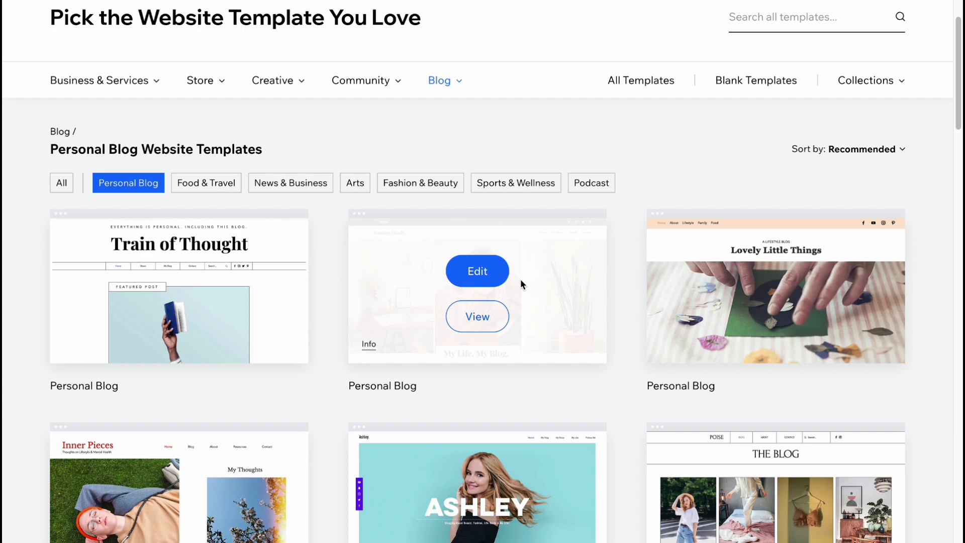
{"action": "scroll", "coordinate": [521, 278], "scroll_direction": "down", "scroll_amount": 5}
{"action": "scroll", "coordinate": [520, 287], "scroll_direction": "down", "scroll_amount": 8}
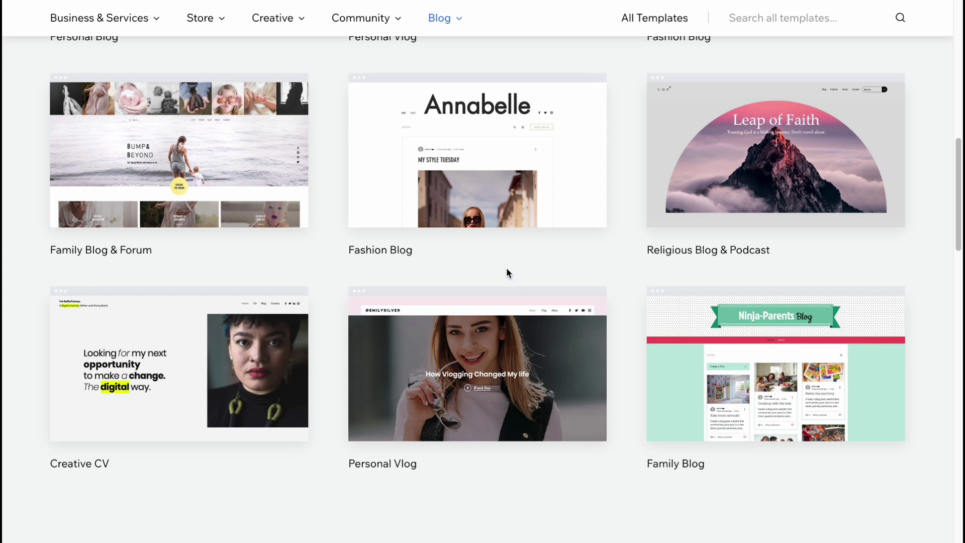
{"action": "scroll", "coordinate": [325, 261], "scroll_direction": "down", "scroll_amount": 3}
{"action": "mouse_move", "coordinate": [160, 267]}
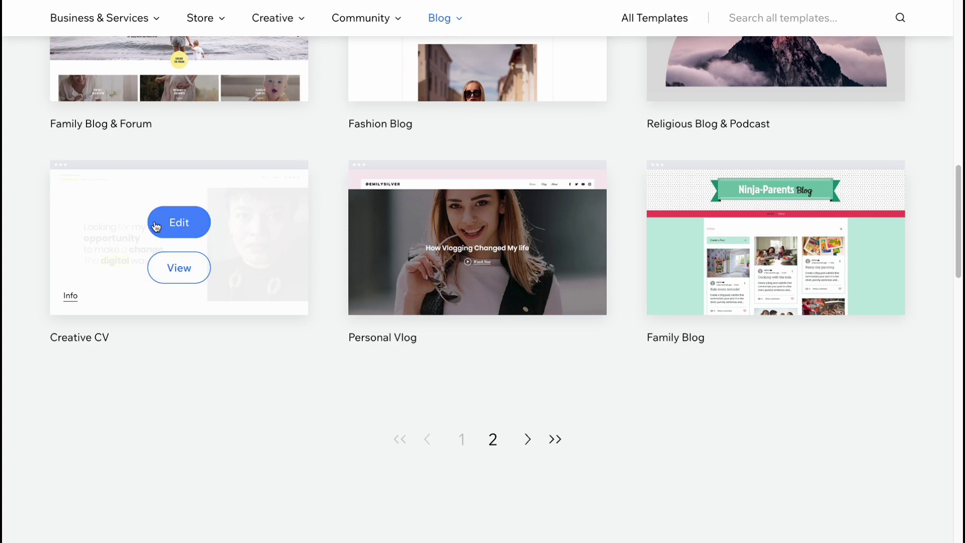
{"action": "left_click", "coordinate": [194, 275]}
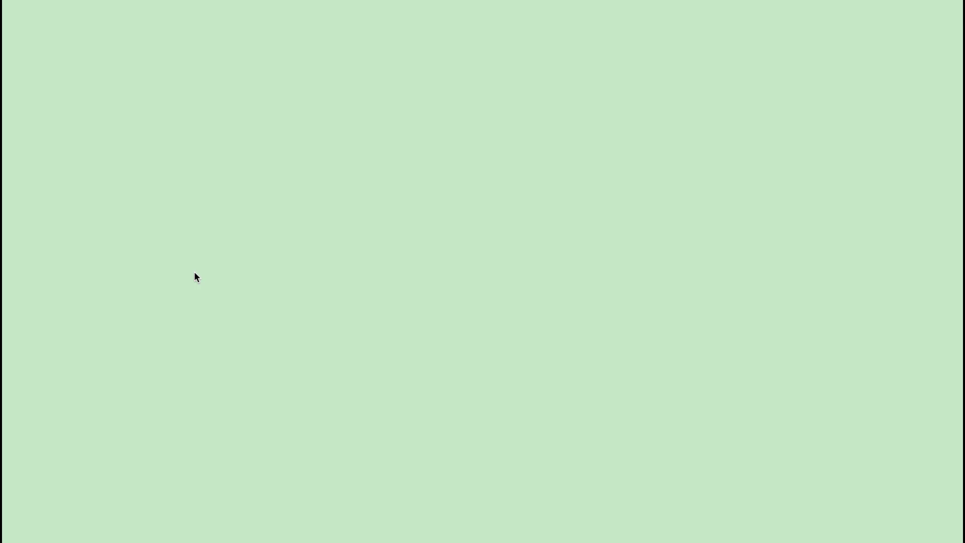
Browse the Creative CV preview and its Blog page, then load the template into the editor
{"action": "scroll", "coordinate": [226, 282], "scroll_direction": "down", "scroll_amount": 1}
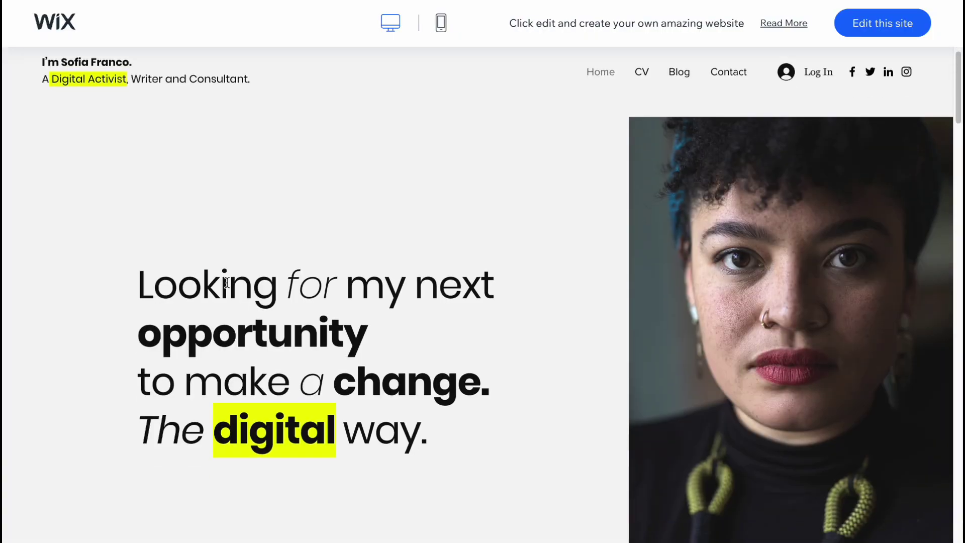
{"action": "scroll", "coordinate": [226, 283], "scroll_direction": "down", "scroll_amount": 15}
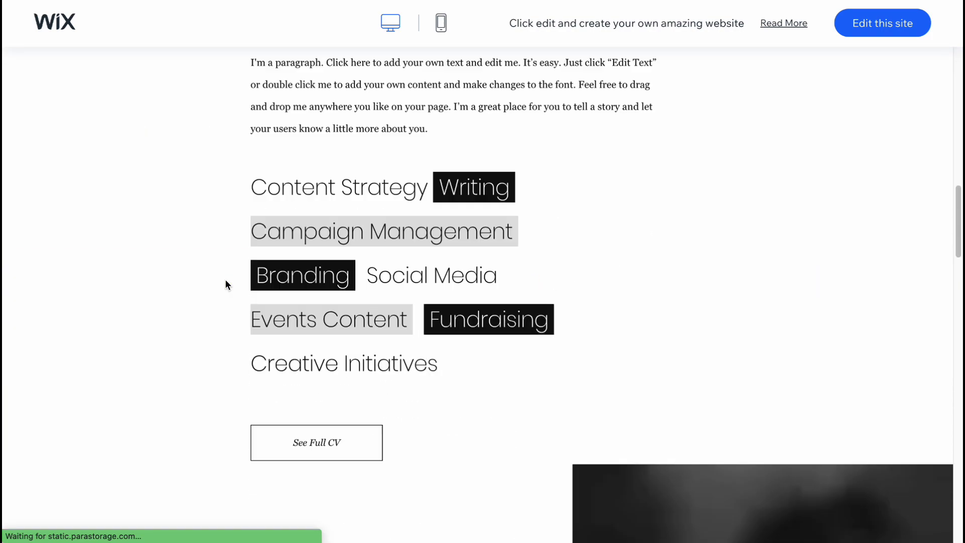
{"action": "scroll", "coordinate": [347, 377], "scroll_direction": "up", "scroll_amount": 15}
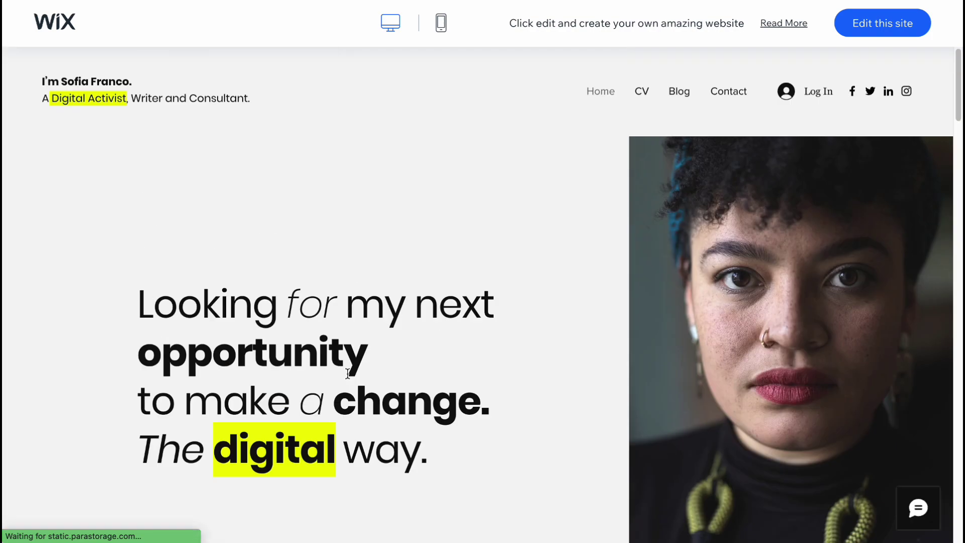
{"action": "left_click", "coordinate": [680, 95]}
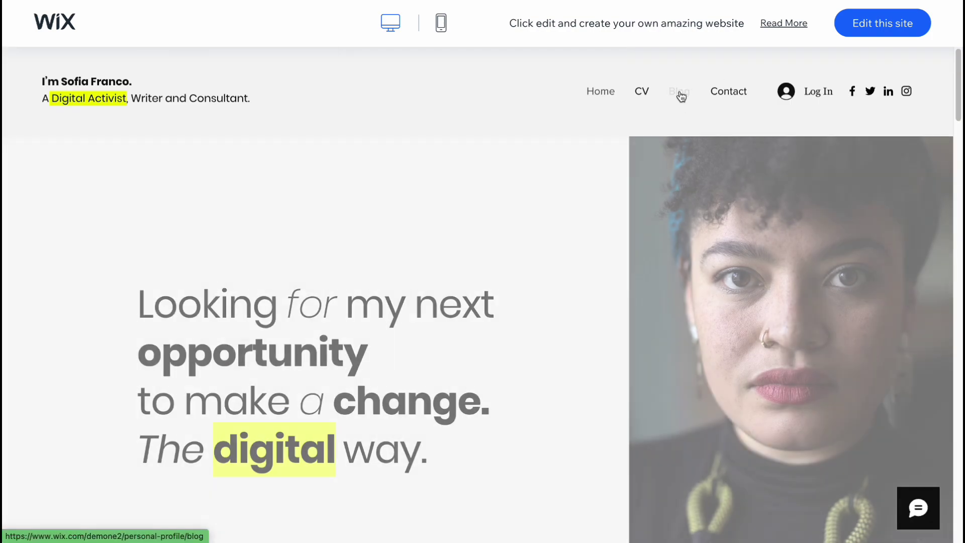
{"action": "scroll", "coordinate": [482, 243], "scroll_direction": "down", "scroll_amount": 10}
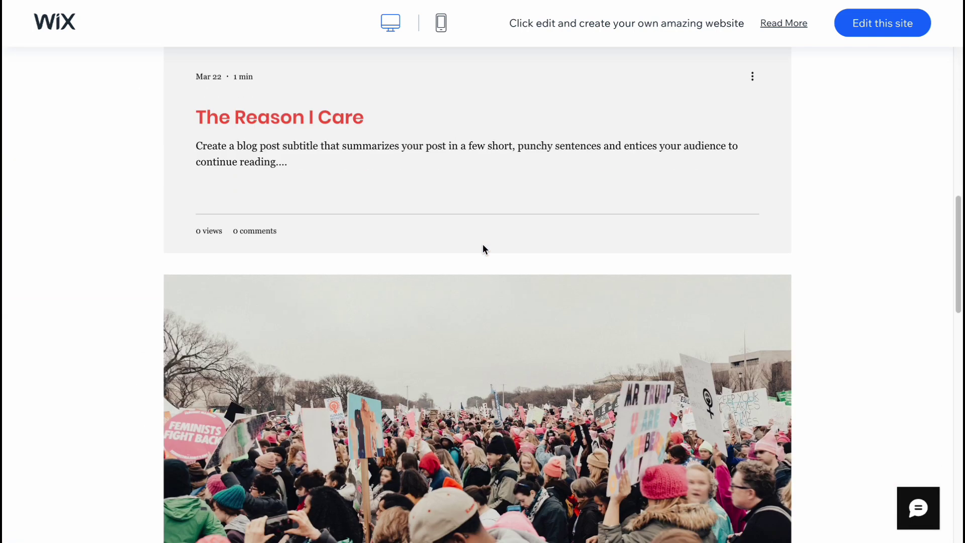
{"action": "scroll", "coordinate": [484, 257], "scroll_direction": "up", "scroll_amount": 8}
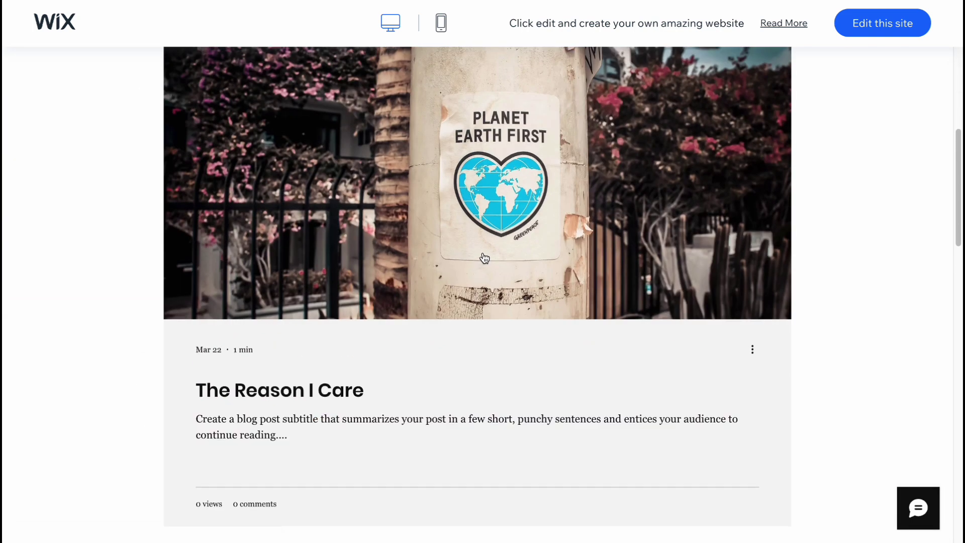
{"action": "scroll", "coordinate": [484, 257], "scroll_direction": "down", "scroll_amount": 18}
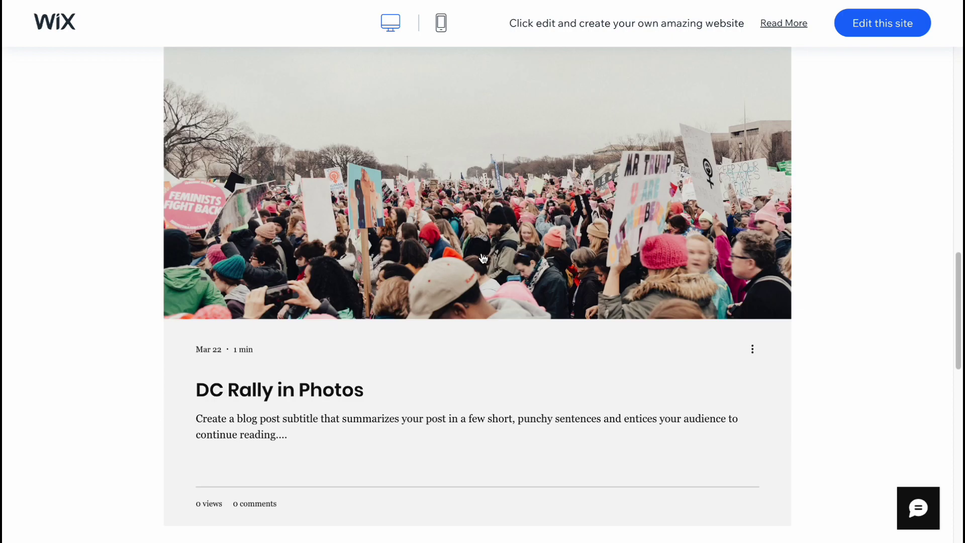
{"action": "scroll", "coordinate": [481, 257], "scroll_direction": "down", "scroll_amount": 8}
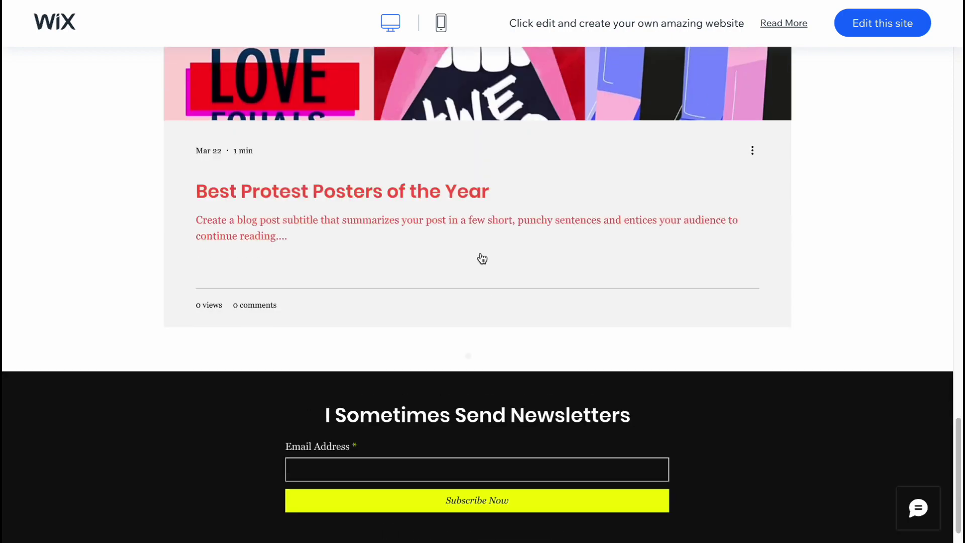
{"action": "scroll", "coordinate": [481, 257], "scroll_direction": "up", "scroll_amount": 20}
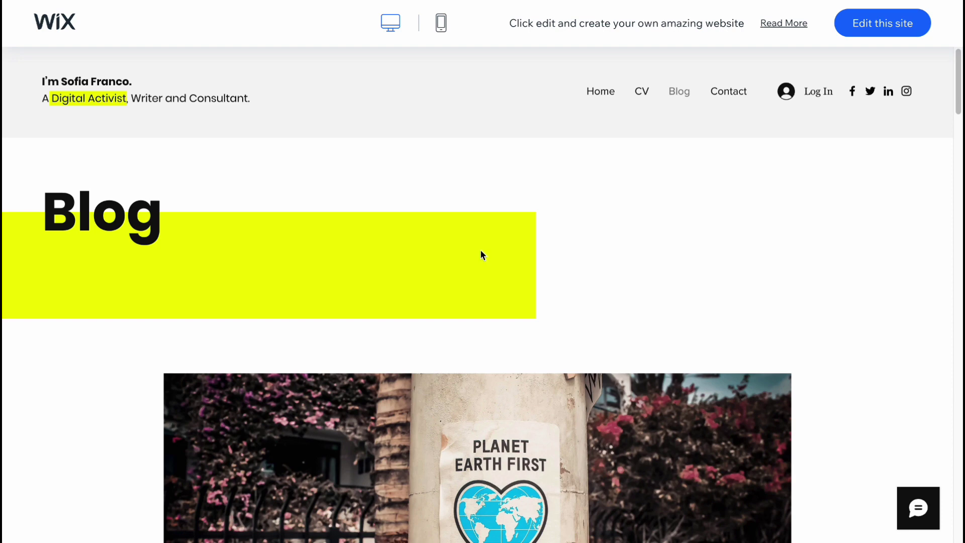
{"action": "left_click", "coordinate": [885, 31]}
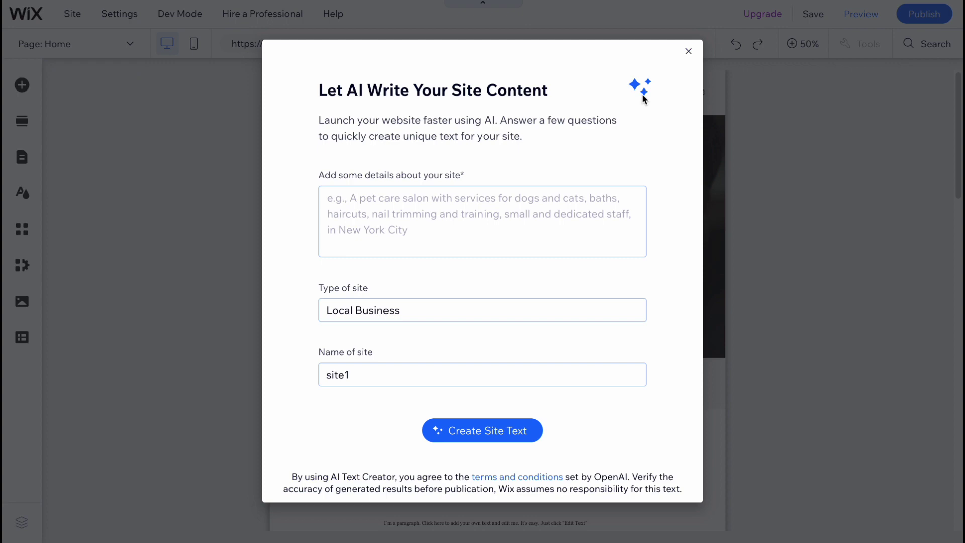
Dismiss the 'Let AI Write Your Site Content' dialog without entering site details
{"action": "left_click", "coordinate": [688, 52]}
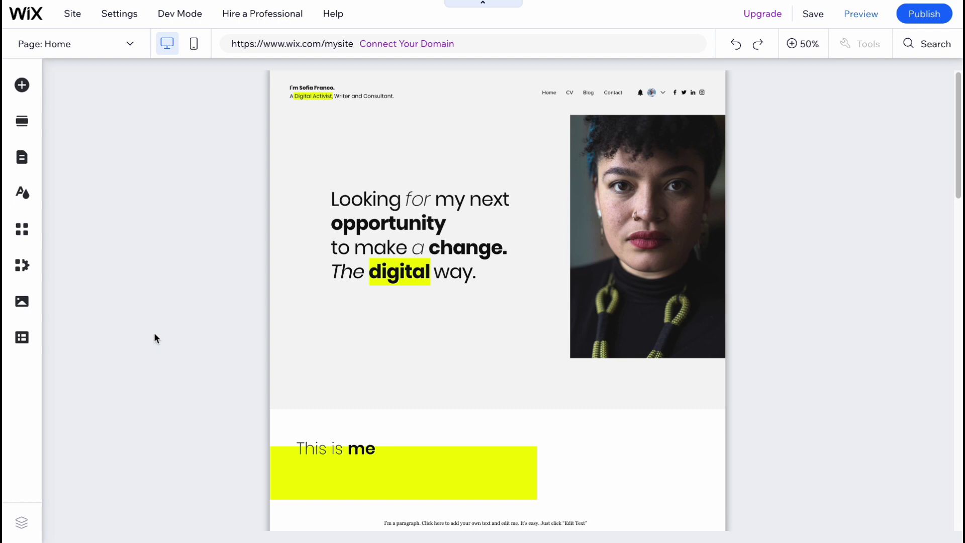
In Site Design, preview several featured colour themes, including dark and purple-and-lime ones
{"action": "left_click", "coordinate": [20, 197]}
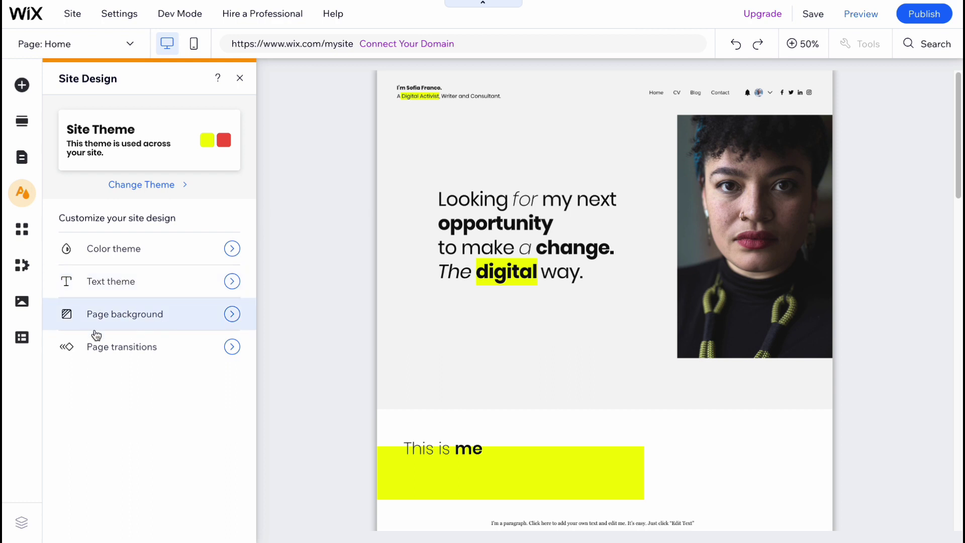
{"action": "left_click", "coordinate": [120, 255]}
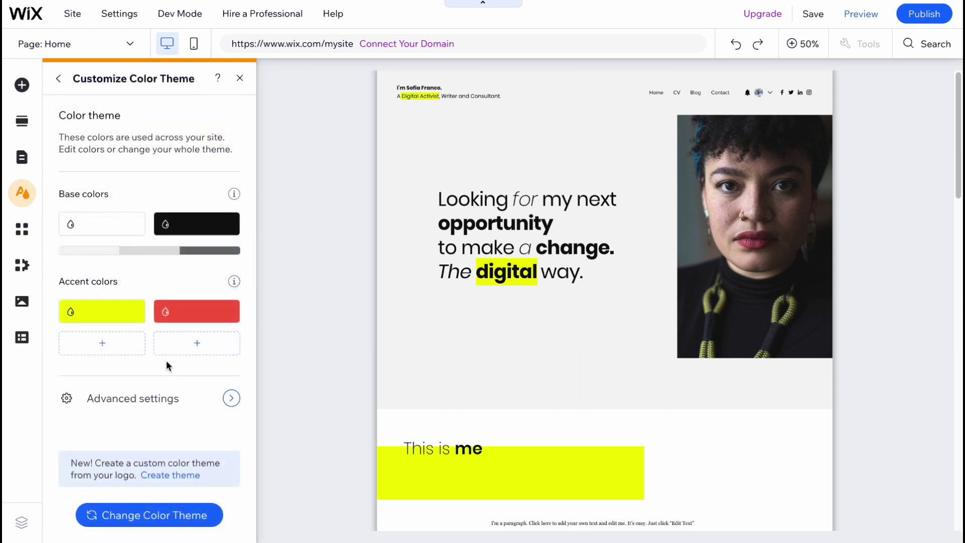
{"action": "left_click", "coordinate": [173, 514]}
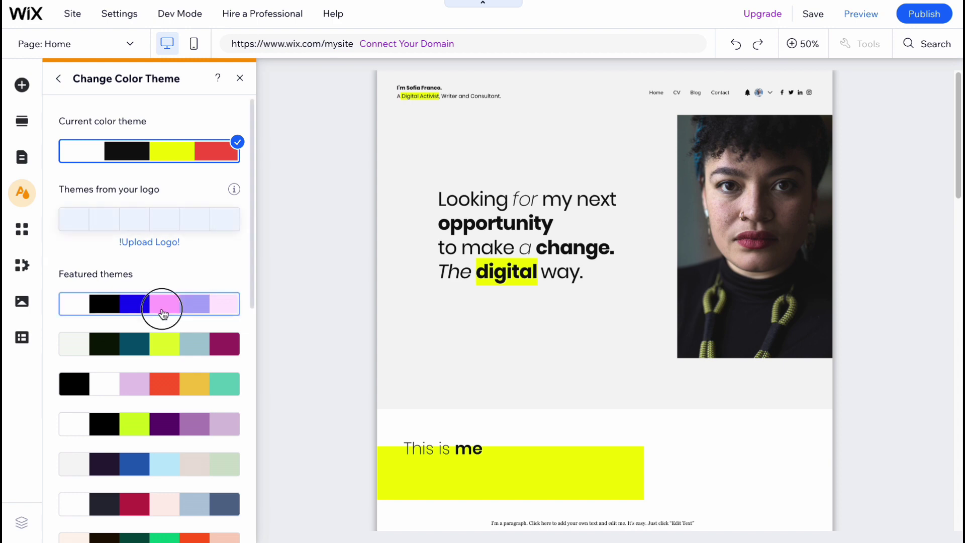
{"action": "left_click", "coordinate": [164, 314]}
{"action": "left_click", "coordinate": [164, 346]}
{"action": "left_click", "coordinate": [163, 385]}
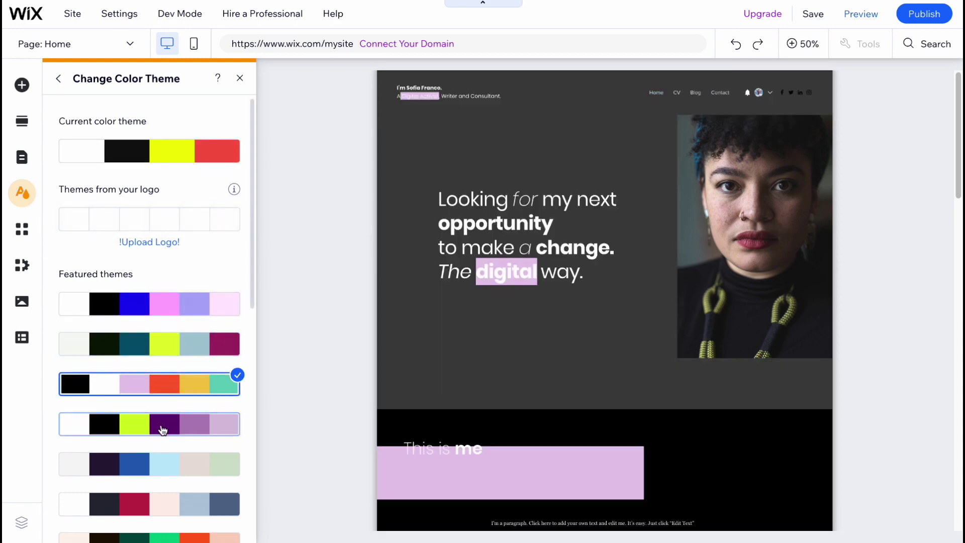
{"action": "left_click", "coordinate": [162, 429]}
After trying light blue, apply the pale pink and crimson theme and return to Site Design
{"action": "scroll", "coordinate": [150, 437], "scroll_direction": "down", "scroll_amount": 1}
{"action": "left_click", "coordinate": [172, 443]}
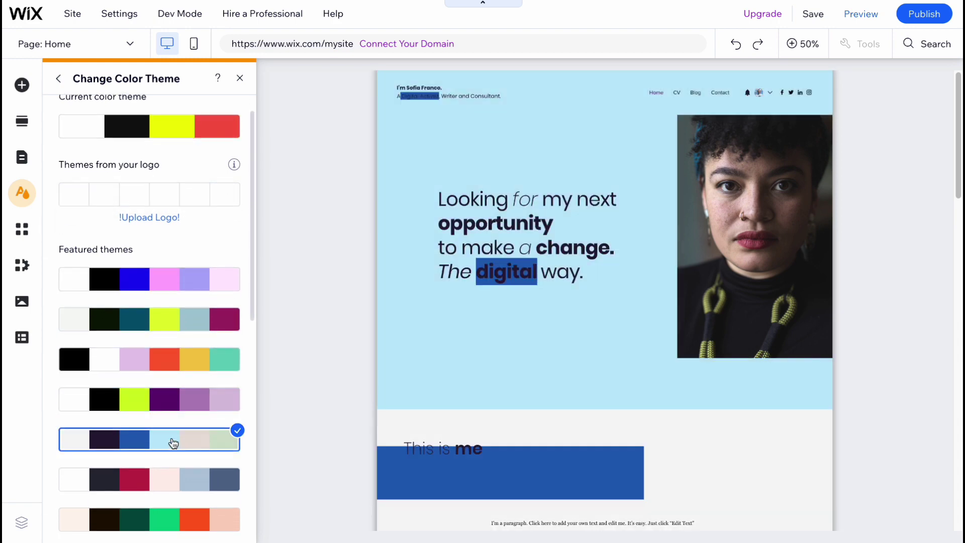
{"action": "scroll", "coordinate": [173, 439], "scroll_direction": "down", "scroll_amount": 3}
{"action": "left_click", "coordinate": [160, 370]}
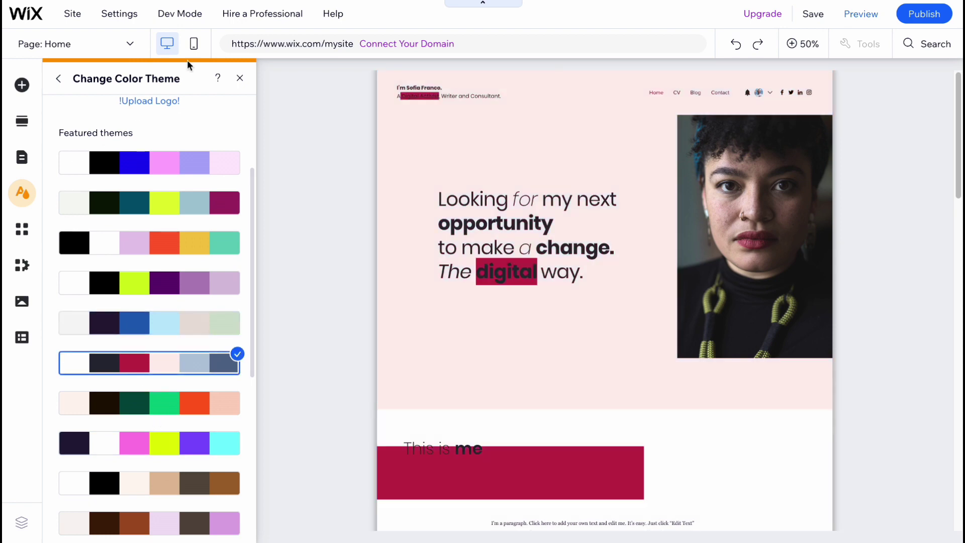
{"action": "left_click", "coordinate": [59, 78]}
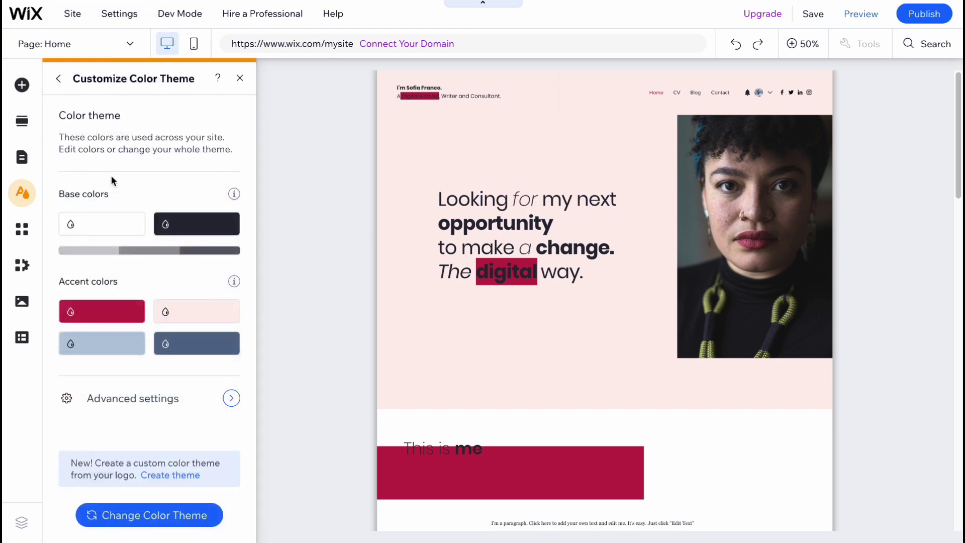
{"action": "left_click", "coordinate": [58, 78]}
Review the Heading 1 and 2 styles, try Space Grotesk and Fahkwang, then apply Avenir
{"action": "left_click", "coordinate": [122, 275]}
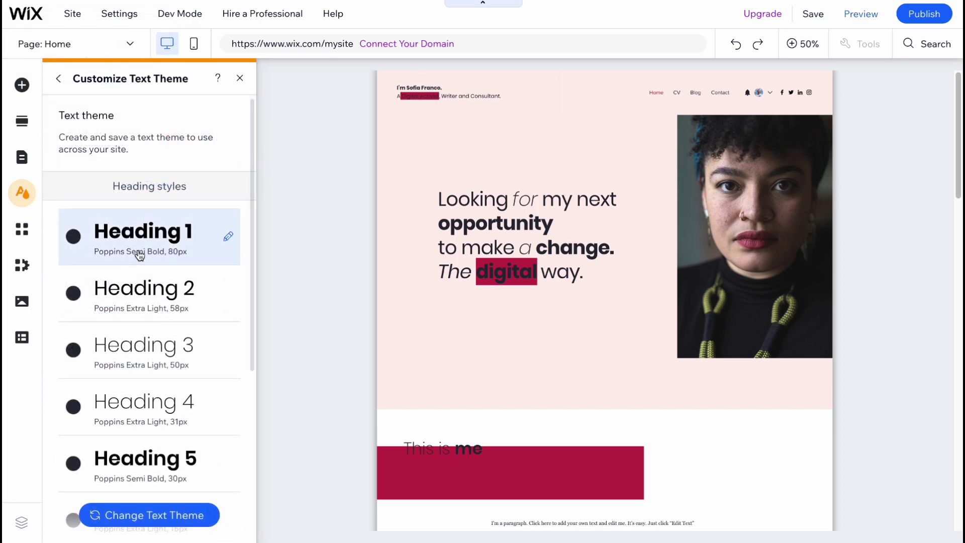
{"action": "left_click", "coordinate": [134, 256]}
{"action": "left_click", "coordinate": [112, 315]}
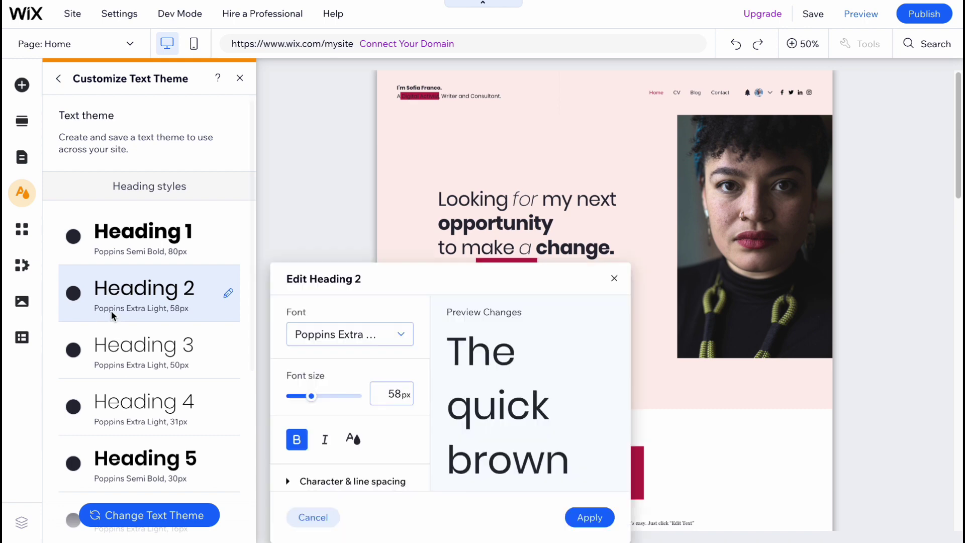
{"action": "left_click", "coordinate": [182, 513]}
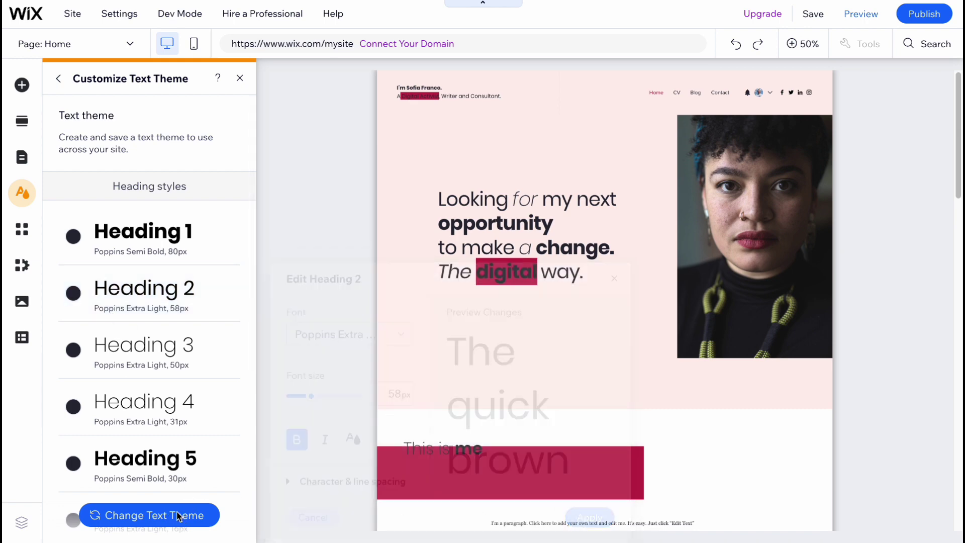
{"action": "left_click", "coordinate": [133, 337]}
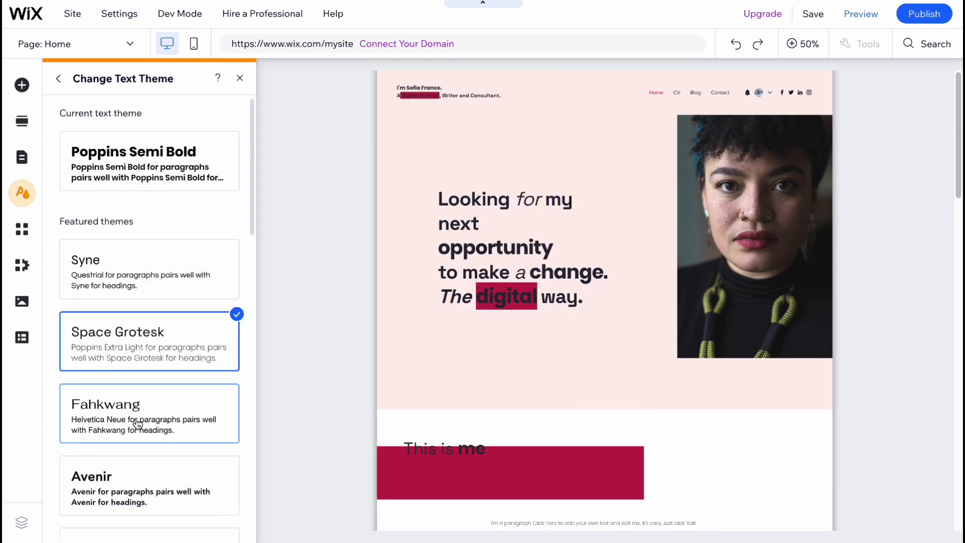
{"action": "left_click", "coordinate": [139, 423]}
{"action": "left_click", "coordinate": [125, 463]}
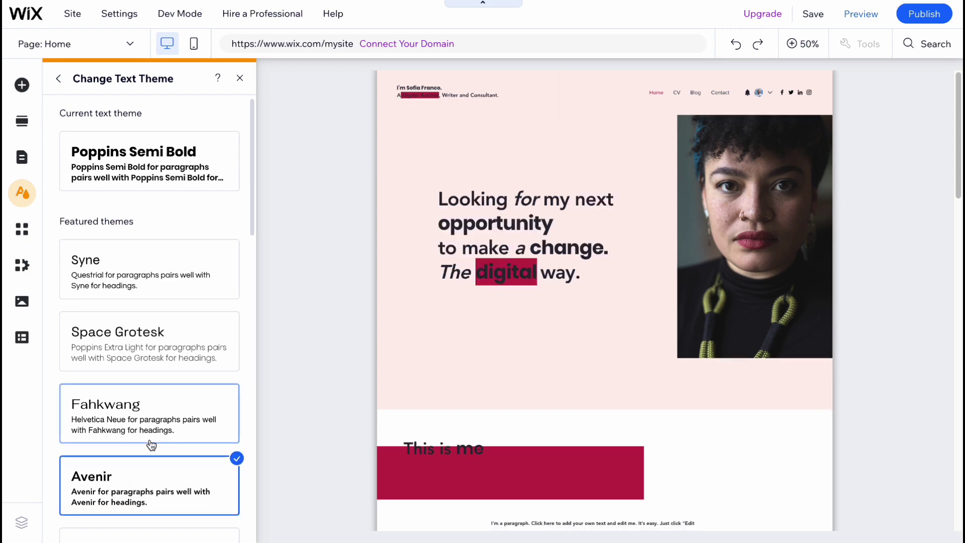
After trying Forum and Avenir Light, apply the Cormorant Garamond Semi Bold text theme
{"action": "scroll", "coordinate": [148, 427], "scroll_direction": "down", "scroll_amount": 3}
{"action": "left_click", "coordinate": [170, 437]}
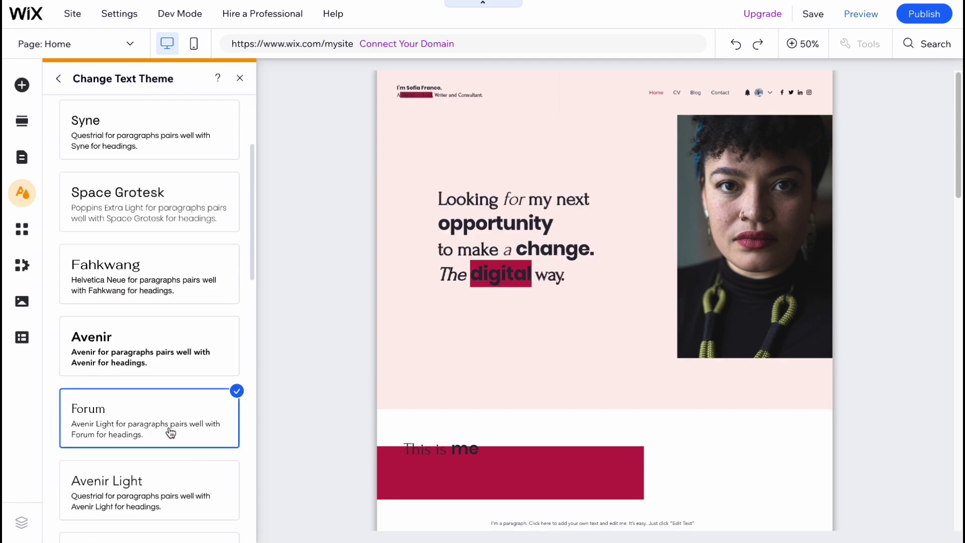
{"action": "left_click", "coordinate": [155, 479]}
{"action": "scroll", "coordinate": [146, 402], "scroll_direction": "down", "scroll_amount": 5}
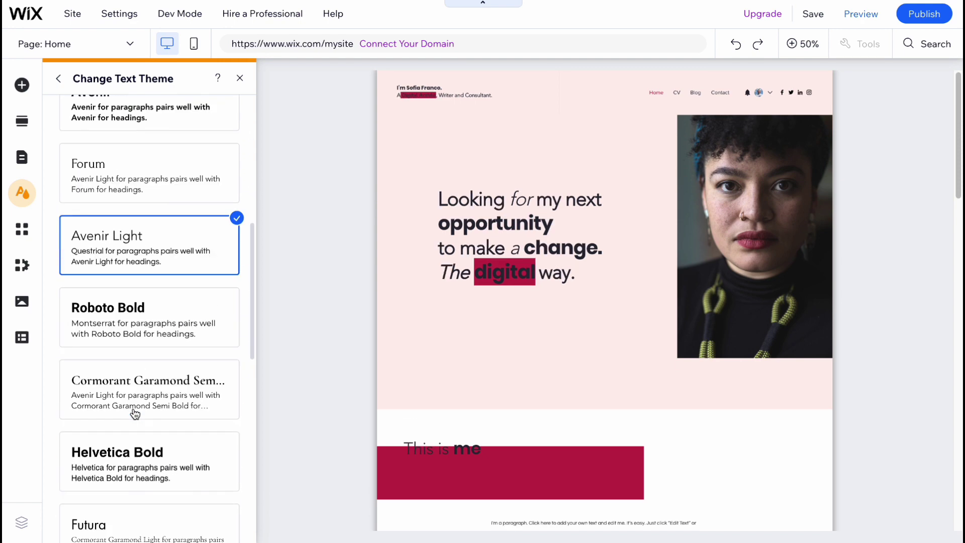
{"action": "left_click", "coordinate": [152, 375]}
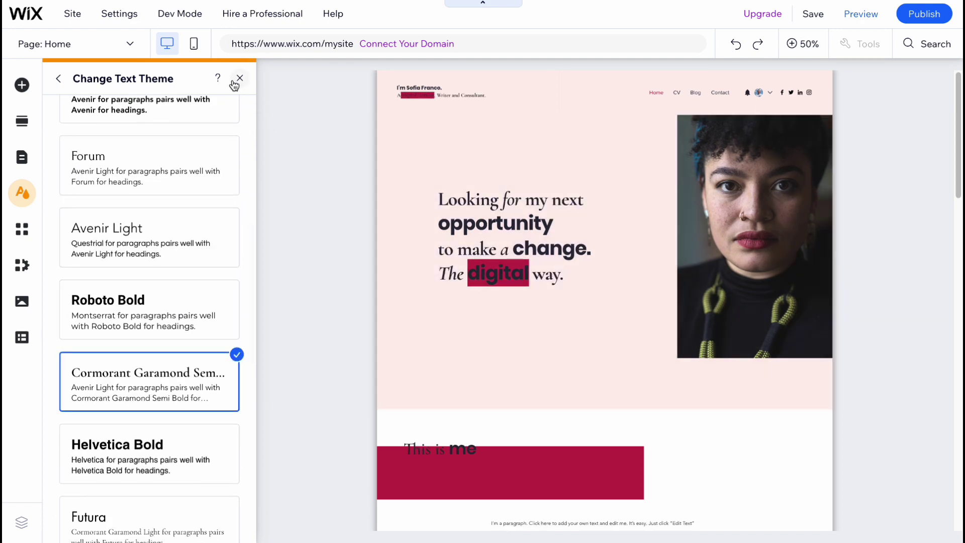
{"action": "left_click", "coordinate": [59, 79]}
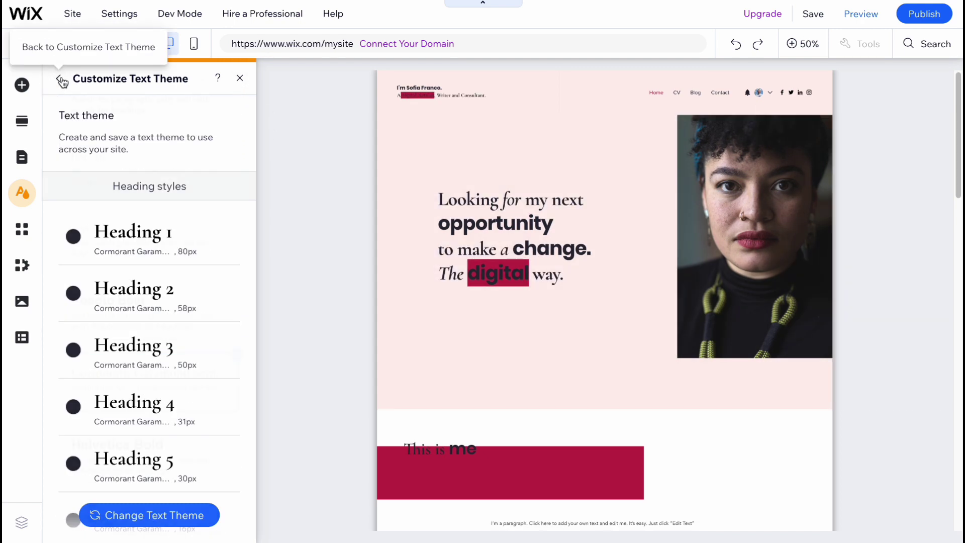
Close the text theme panel and select the Welcome hero's right image column
{"action": "left_click", "coordinate": [241, 77]}
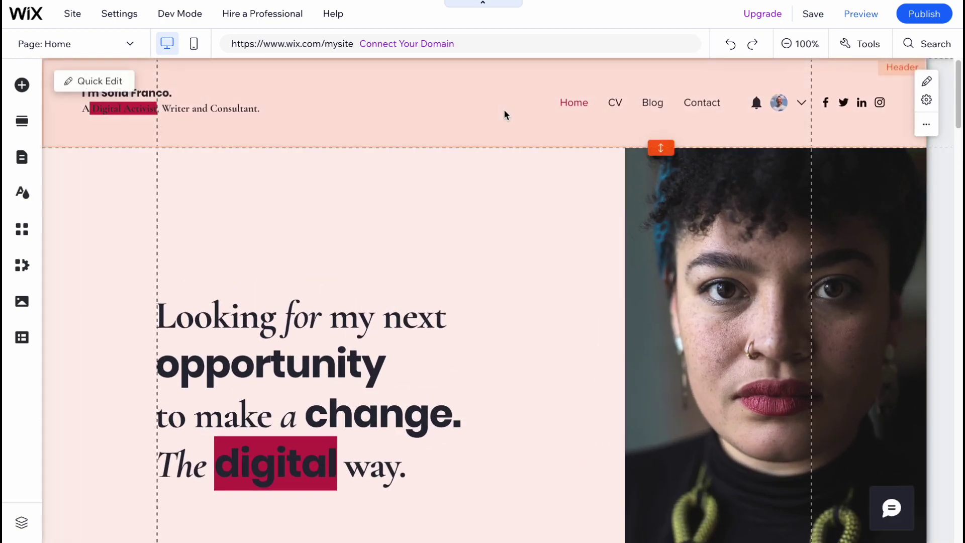
{"action": "scroll", "coordinate": [421, 269], "scroll_direction": "down", "scroll_amount": 6}
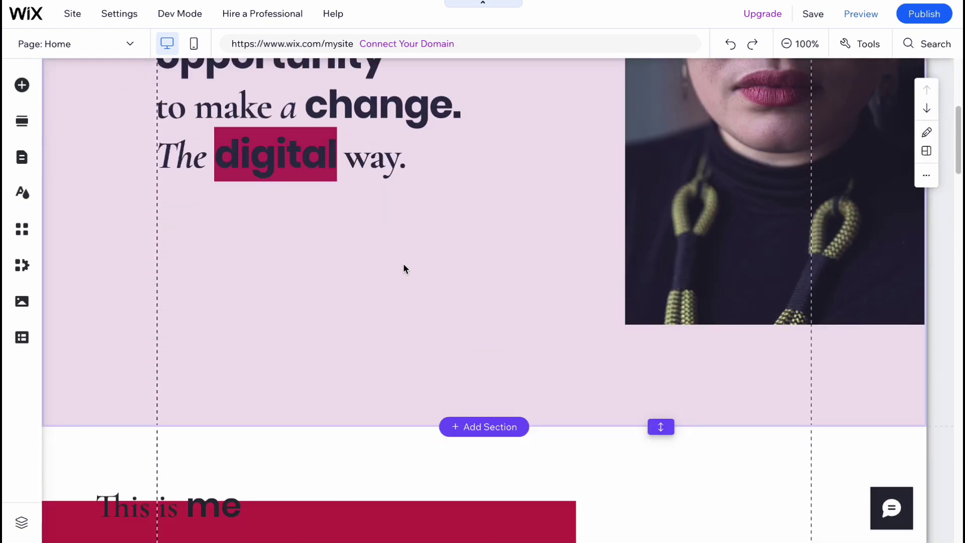
{"action": "scroll", "coordinate": [403, 263], "scroll_direction": "up", "scroll_amount": 6}
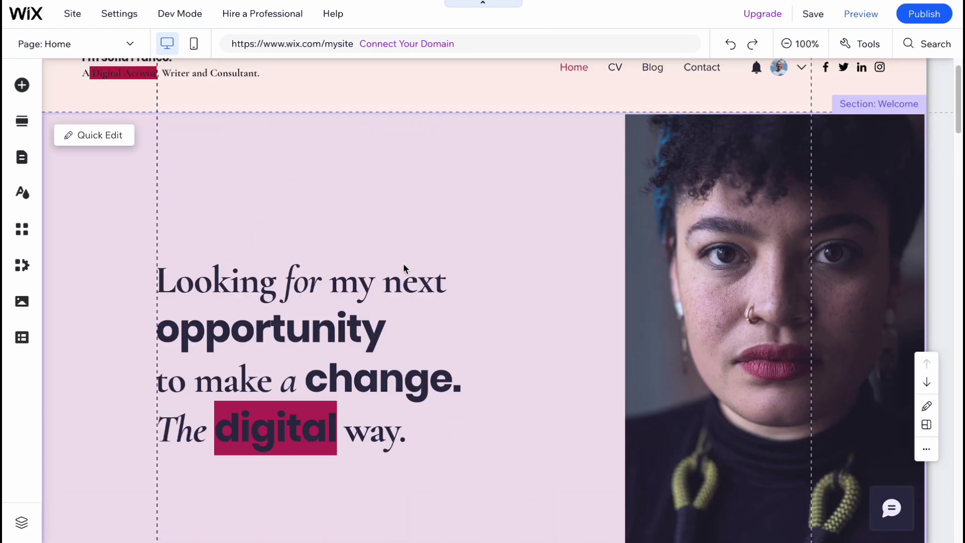
{"action": "left_click", "coordinate": [717, 329]}
{"action": "scroll", "coordinate": [497, 323], "scroll_direction": "down", "scroll_amount": 1}
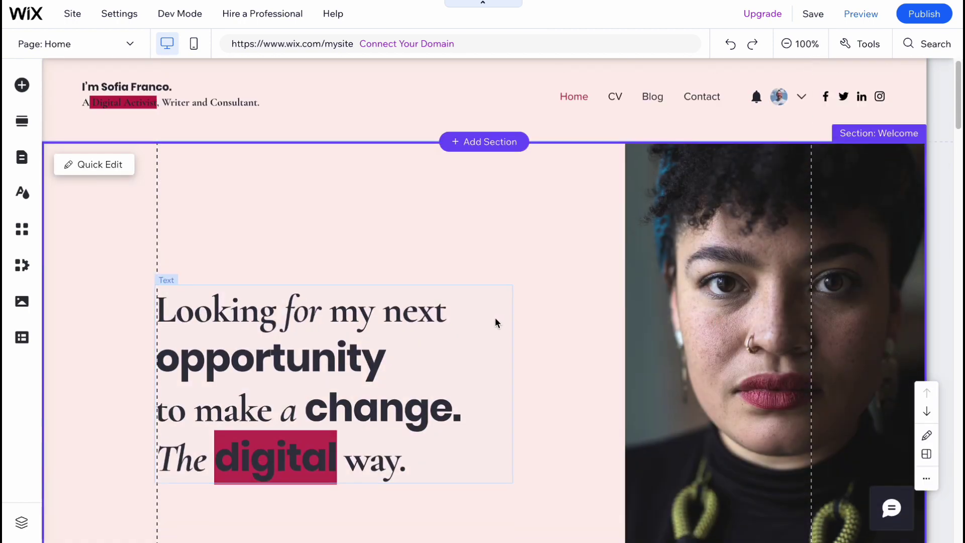
{"action": "left_click", "coordinate": [292, 358]}
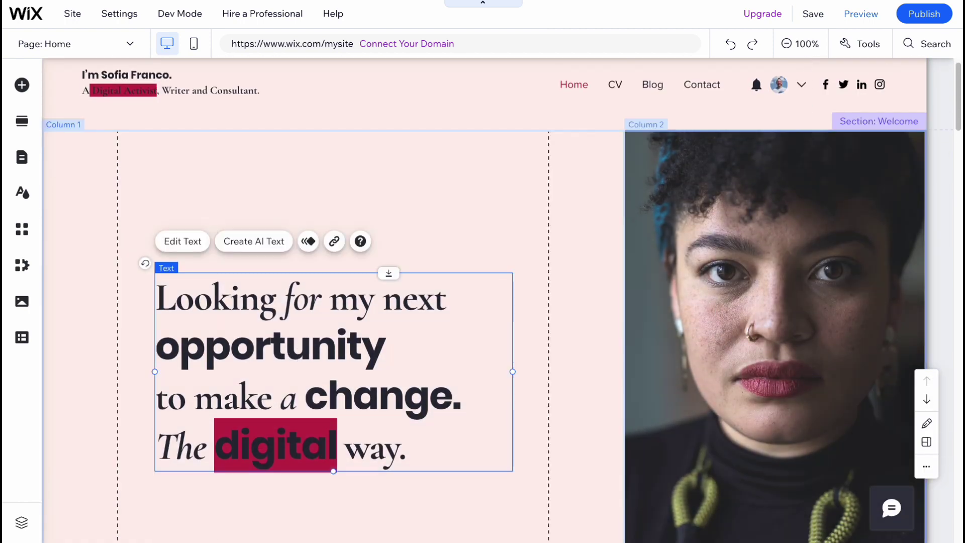
{"action": "scroll", "coordinate": [307, 372], "scroll_direction": "down", "scroll_amount": 2}
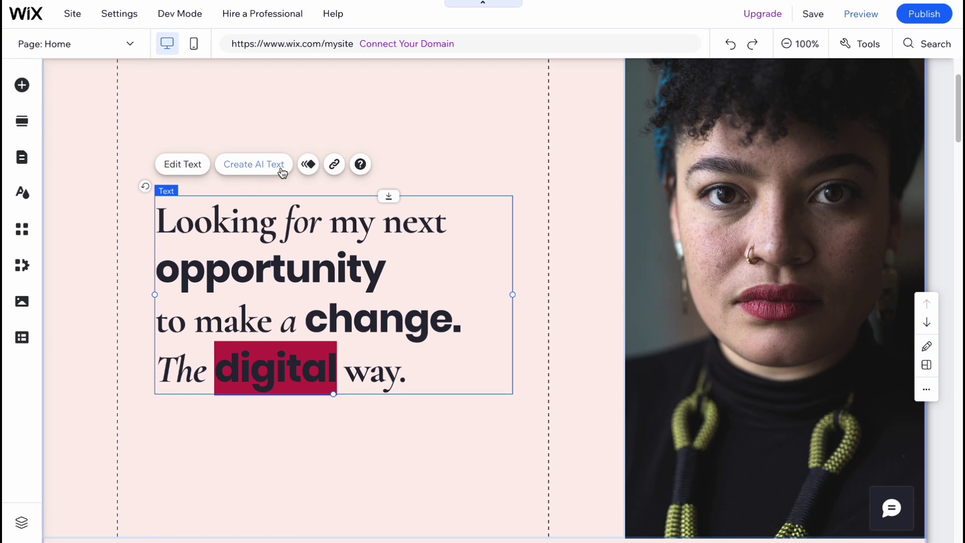
{"action": "left_click", "coordinate": [701, 264]}
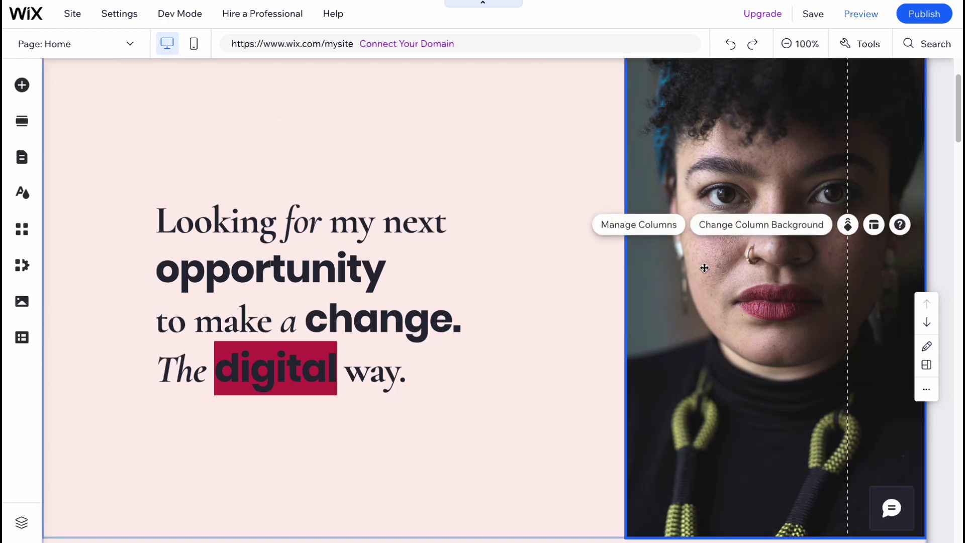
{"action": "scroll", "coordinate": [491, 151], "scroll_direction": "up", "scroll_amount": 2}
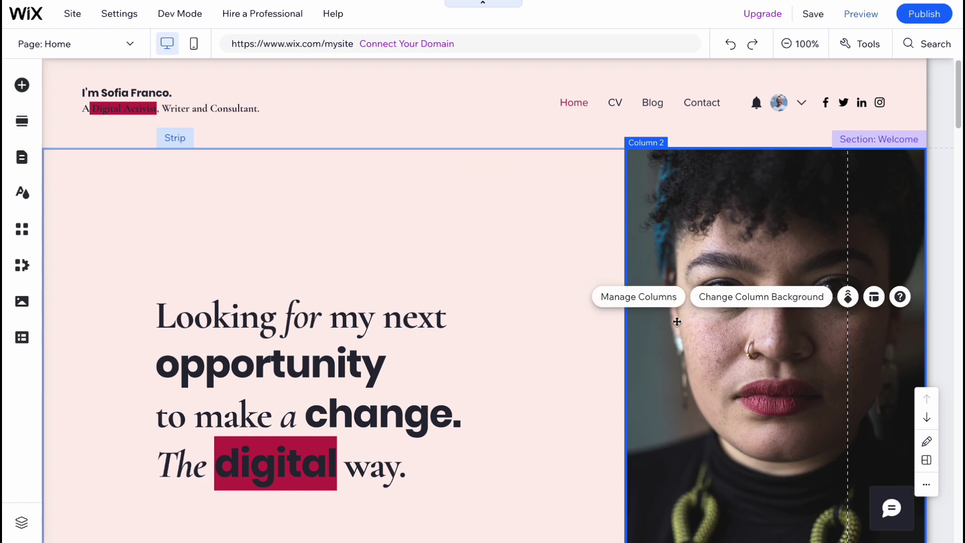
{"action": "scroll", "coordinate": [694, 333], "scroll_direction": "down", "scroll_amount": 3}
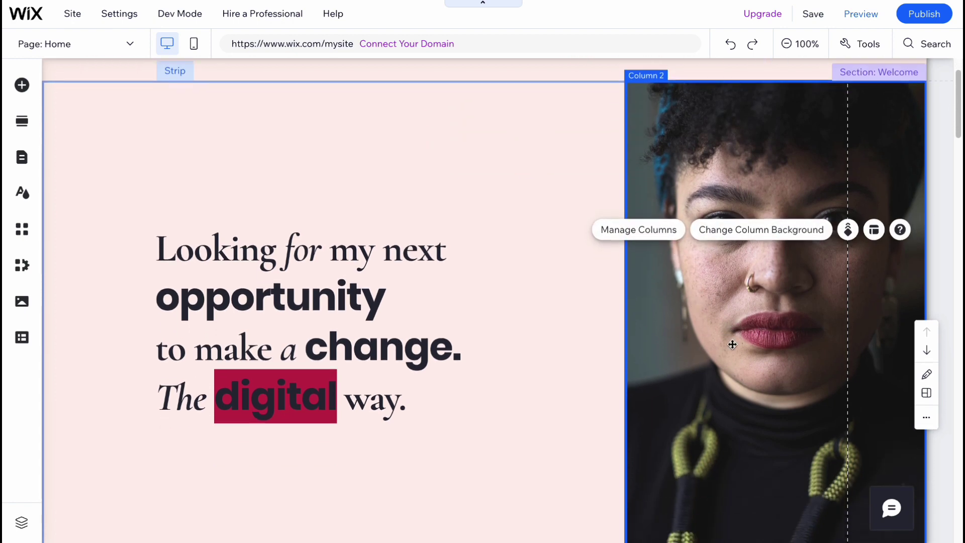
{"action": "scroll", "coordinate": [747, 291], "scroll_direction": "up", "scroll_amount": 1}
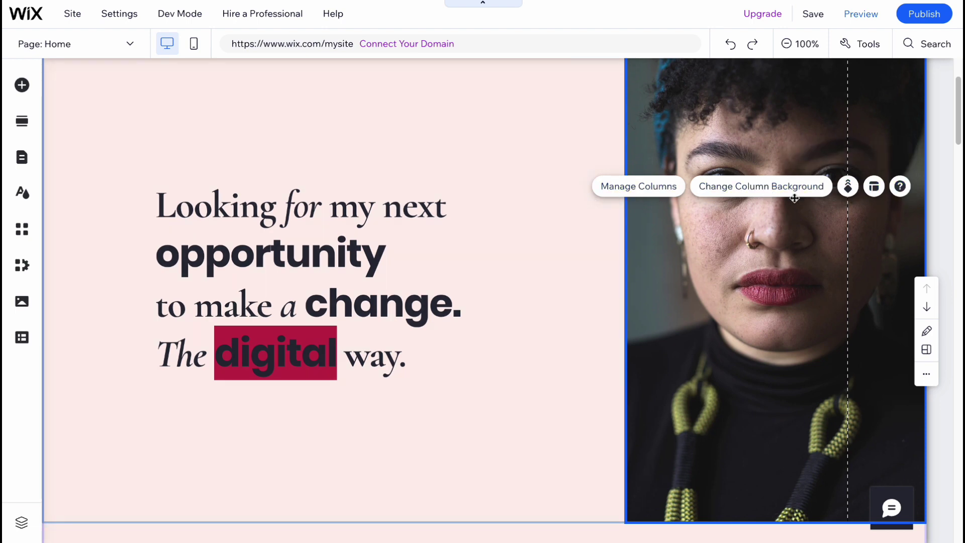
Replace the right column's portrait background with the floating stationery photo
{"action": "left_click", "coordinate": [776, 196]}
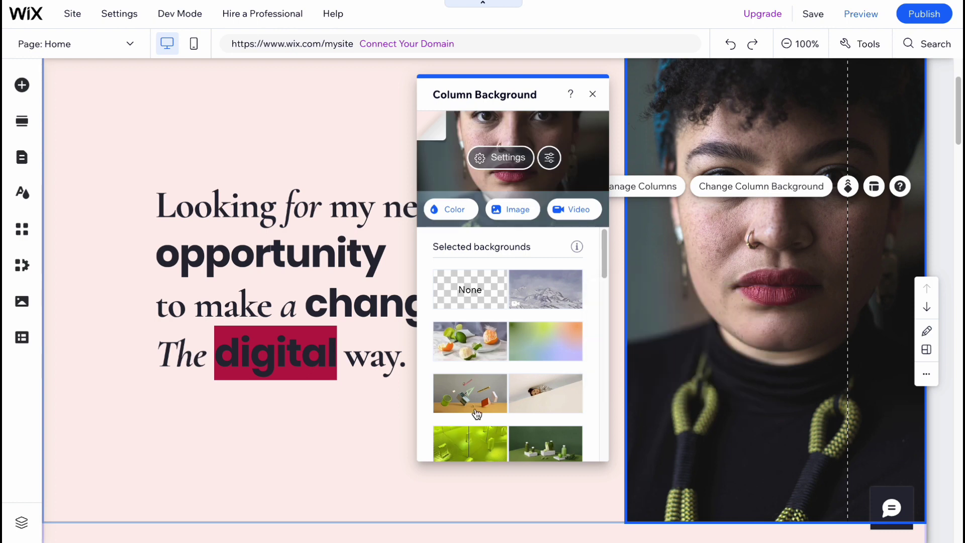
{"action": "left_click", "coordinate": [474, 413]}
{"action": "left_click", "coordinate": [595, 95]}
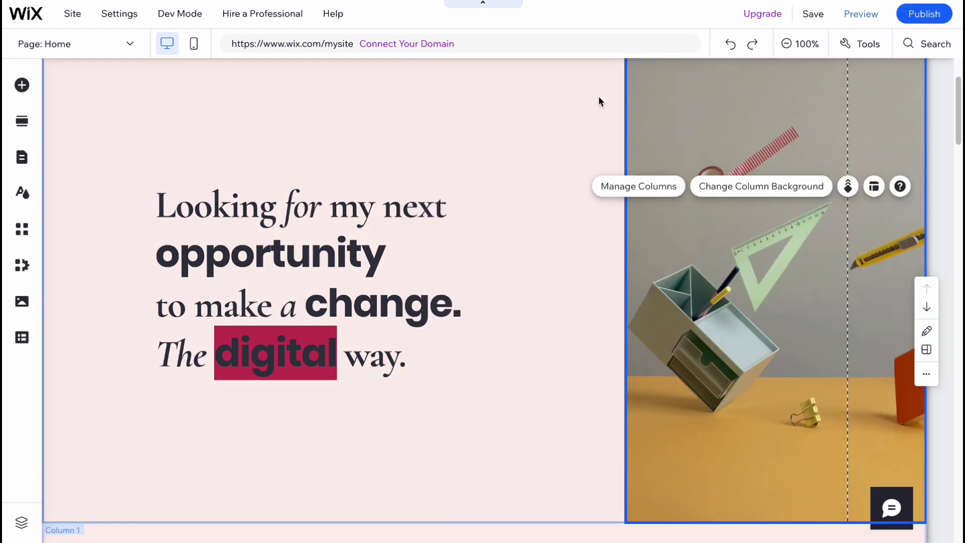
{"action": "left_click", "coordinate": [614, 293]}
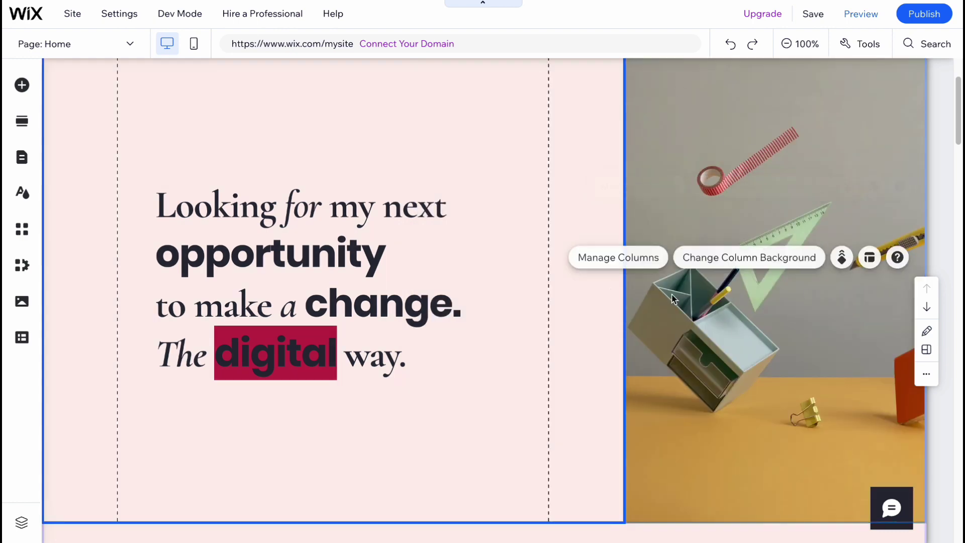
Drag the Resume section's skills list text block slightly to the left
{"action": "scroll", "coordinate": [575, 402], "scroll_direction": "down", "scroll_amount": 7}
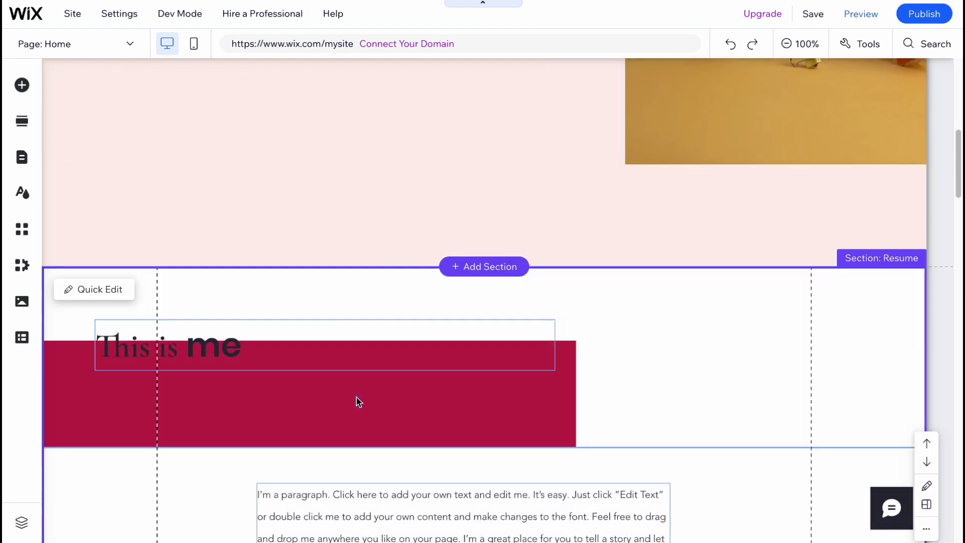
{"action": "scroll", "coordinate": [396, 411], "scroll_direction": "down", "scroll_amount": 5}
{"action": "left_click", "coordinate": [437, 161]}
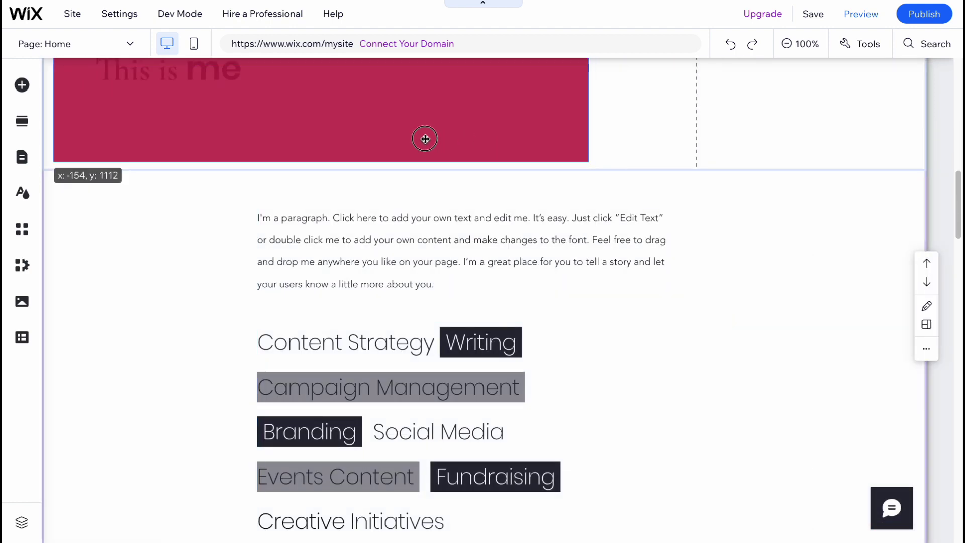
{"action": "left_click", "coordinate": [453, 229]}
{"action": "left_click", "coordinate": [487, 350]}
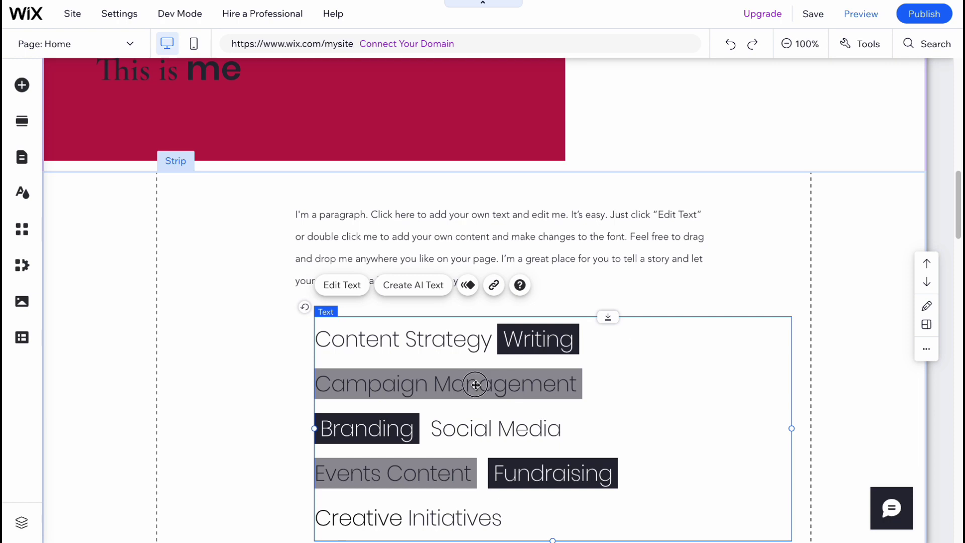
{"action": "left_click_drag", "start_coordinate": [503, 383], "coordinate": [493, 388]}
{"action": "scroll", "coordinate": [548, 354], "scroll_direction": "up", "scroll_amount": 6}
{"action": "scroll", "coordinate": [547, 353], "scroll_direction": "up", "scroll_amount": 8}
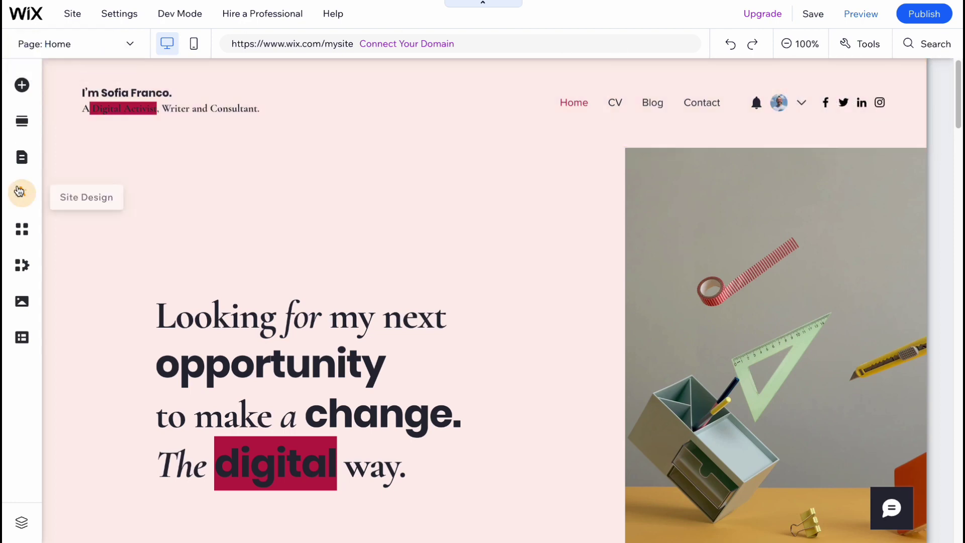
Switch the editor to the Blog page under Blog Pages and look over its Blog Feed
{"action": "left_click", "coordinate": [22, 155]}
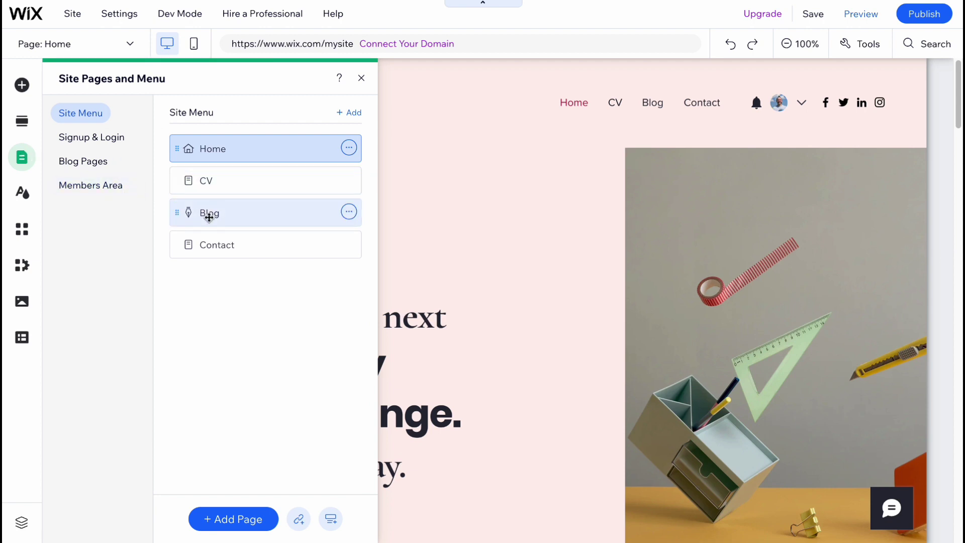
{"action": "left_click", "coordinate": [75, 163]}
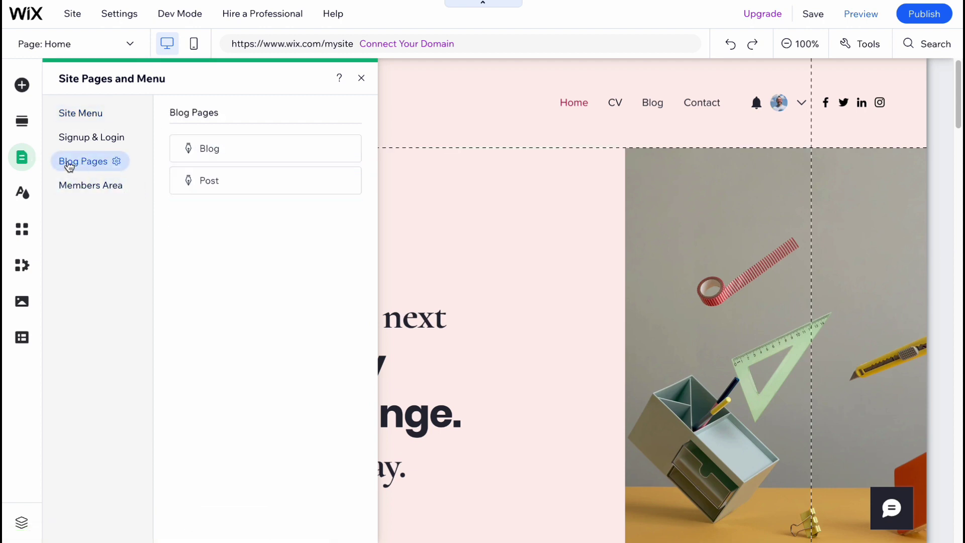
{"action": "left_click", "coordinate": [214, 159]}
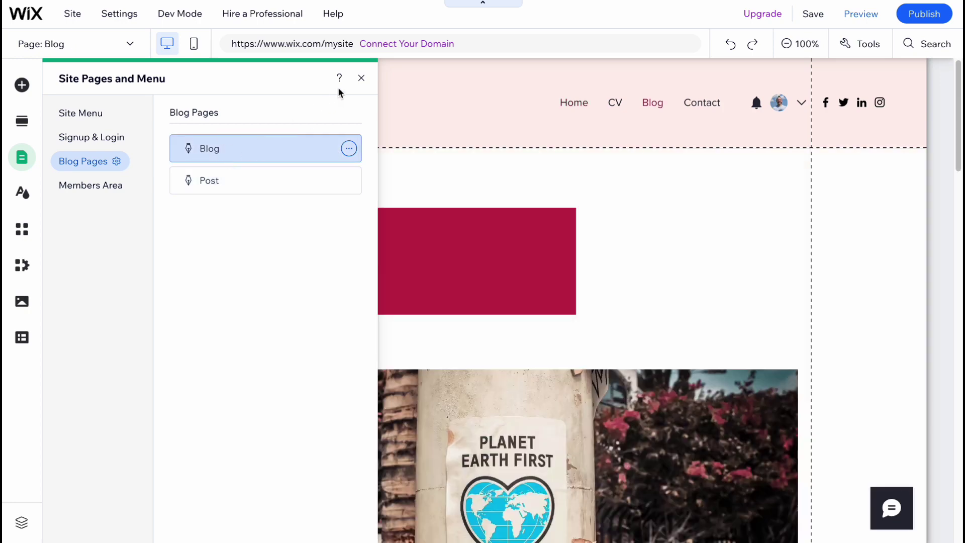
{"action": "left_click", "coordinate": [361, 79]}
{"action": "scroll", "coordinate": [612, 288], "scroll_direction": "down", "scroll_amount": 2}
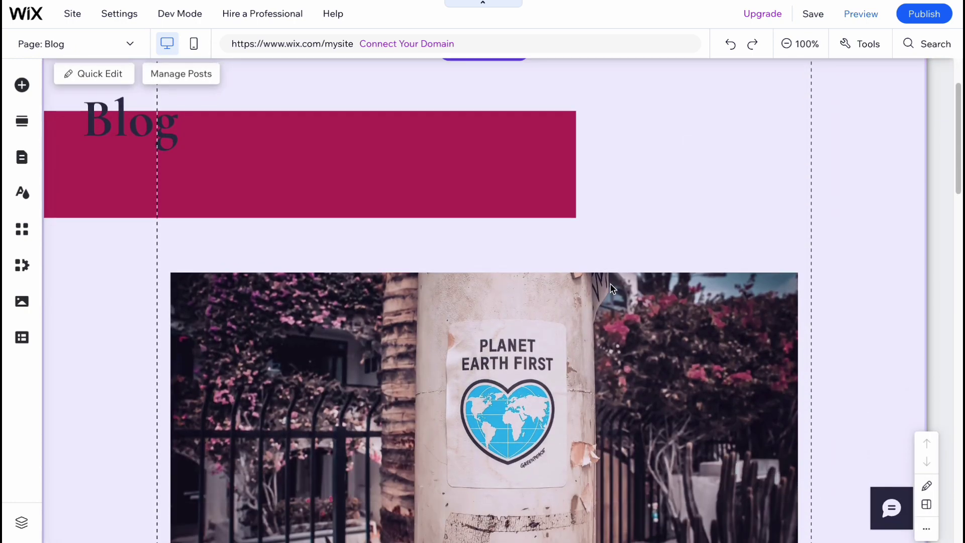
{"action": "scroll", "coordinate": [503, 291], "scroll_direction": "down", "scroll_amount": 10}
{"action": "scroll", "coordinate": [442, 354], "scroll_direction": "up", "scroll_amount": 12}
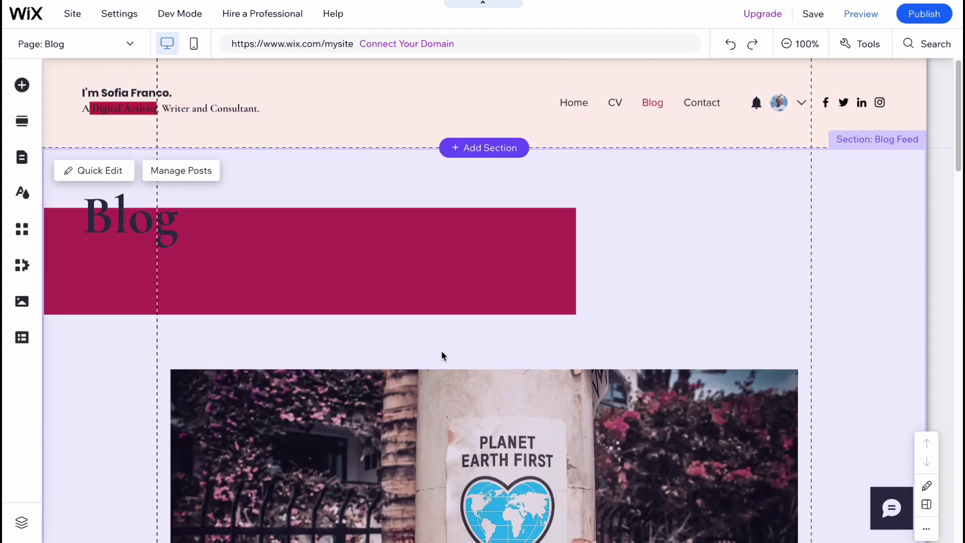
{"action": "scroll", "coordinate": [441, 356], "scroll_direction": "down", "scroll_amount": 3}
{"action": "scroll", "coordinate": [419, 346], "scroll_direction": "up", "scroll_amount": 3}
{"action": "left_click", "coordinate": [186, 175]}
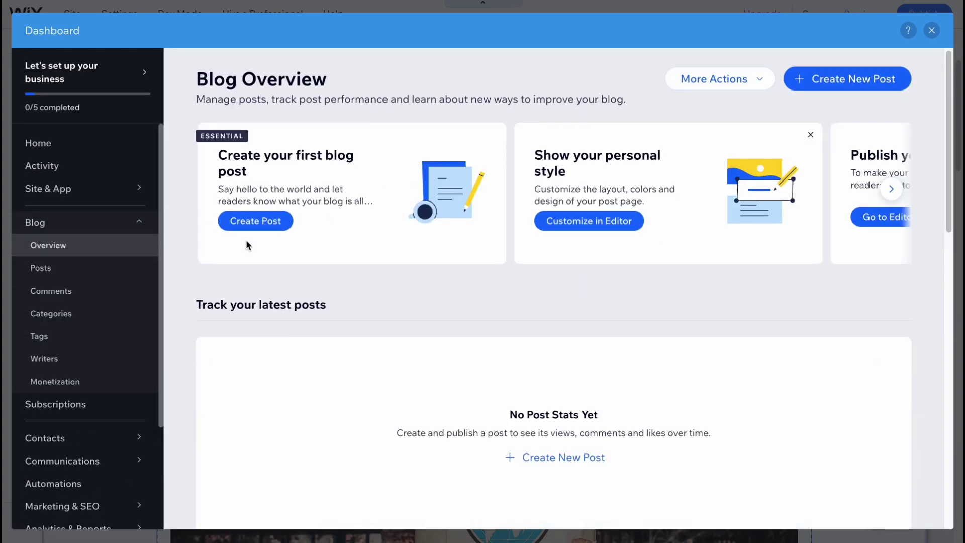
{"action": "scroll", "coordinate": [406, 299], "scroll_direction": "down", "scroll_amount": 1}
{"action": "scroll", "coordinate": [713, 330], "scroll_direction": "down", "scroll_amount": 3}
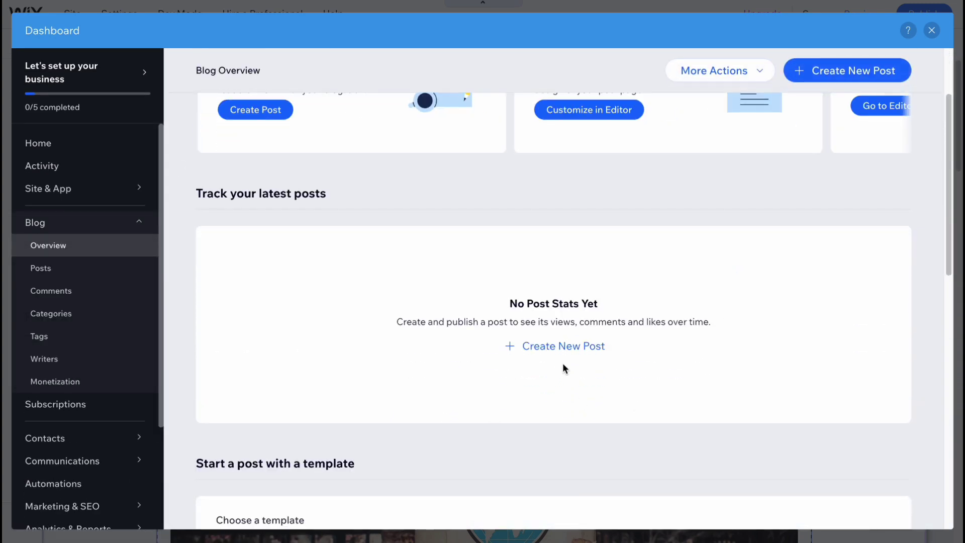
{"action": "left_click", "coordinate": [572, 353]}
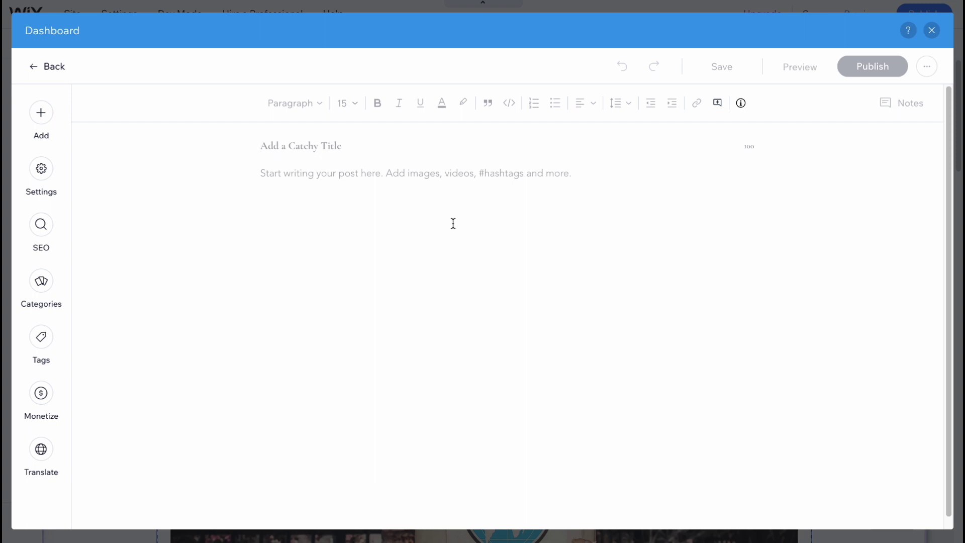
{"action": "left_click", "coordinate": [932, 30]}
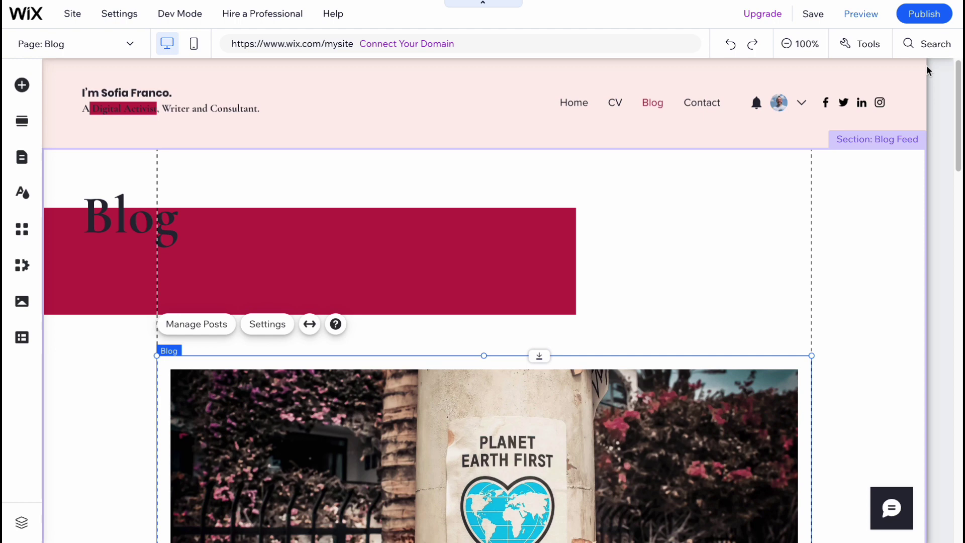
Publish the site, dismiss the follow-up prompts, and open the live published site
{"action": "left_click", "coordinate": [911, 12]}
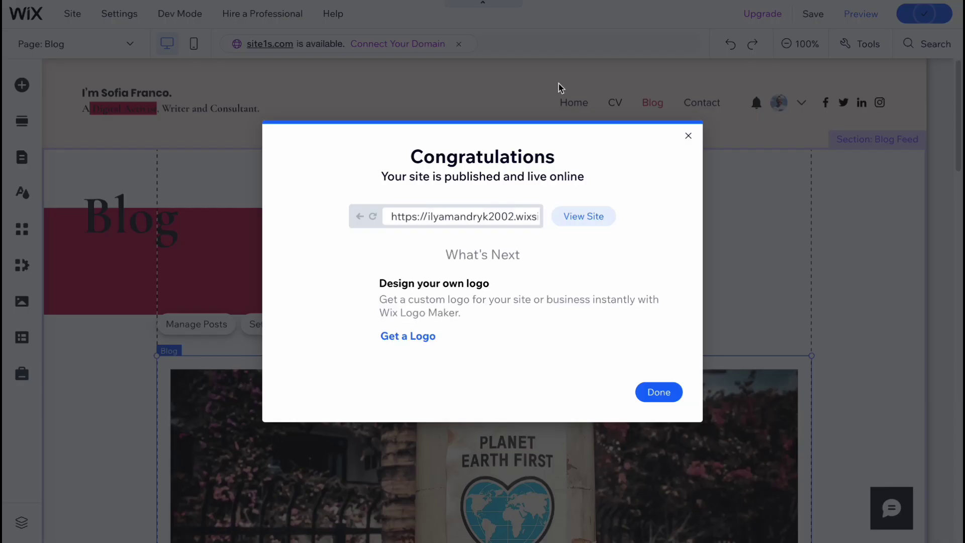
{"action": "left_click", "coordinate": [659, 392]}
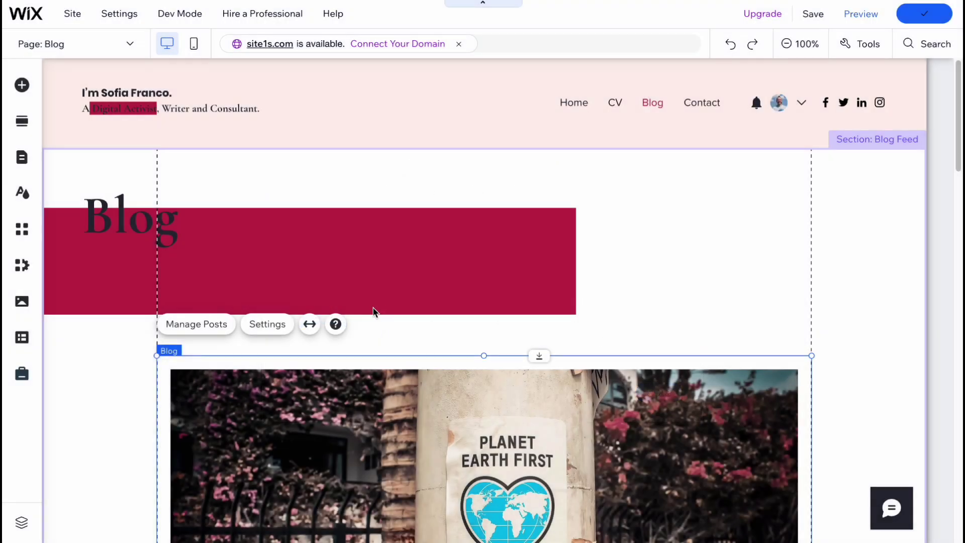
{"action": "left_click", "coordinate": [667, 204]}
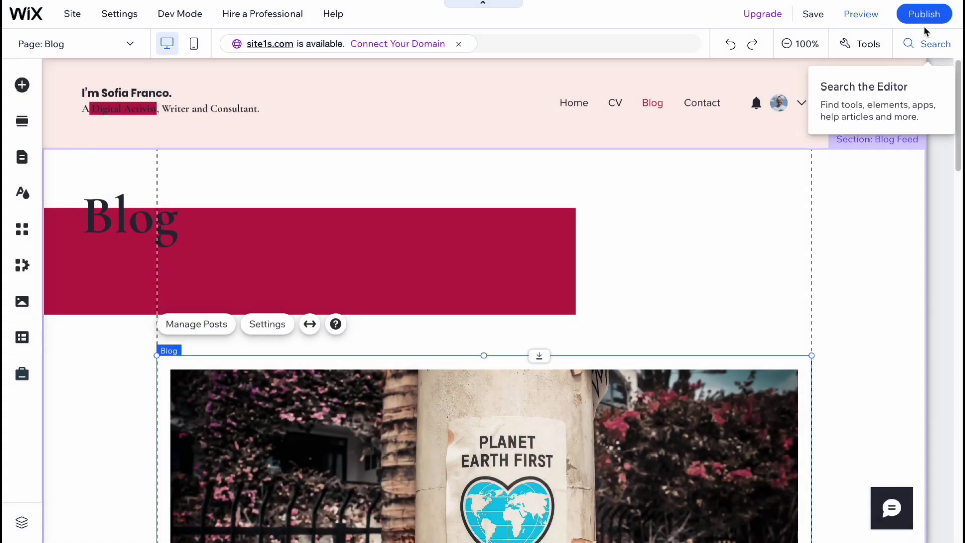
{"action": "left_click", "coordinate": [910, 14]}
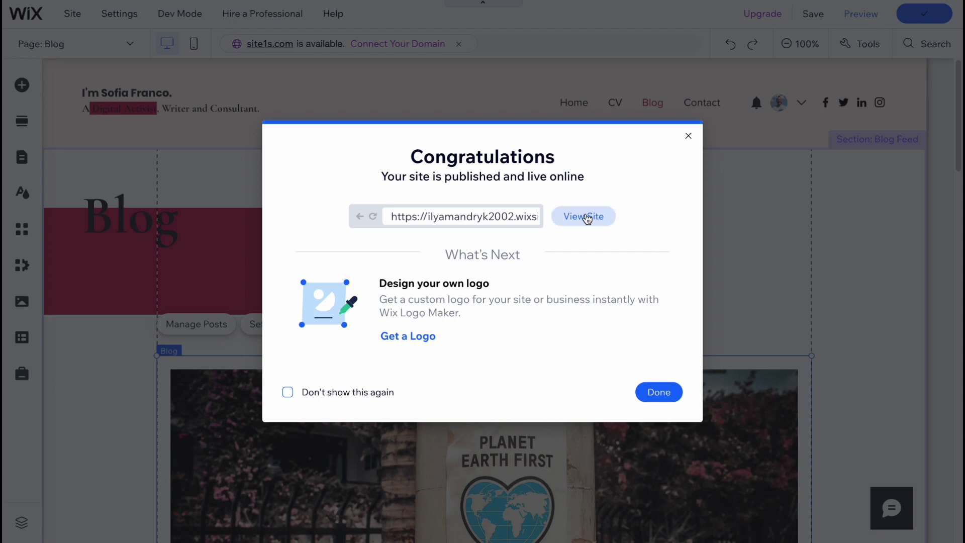
{"action": "left_click", "coordinate": [451, 217]}
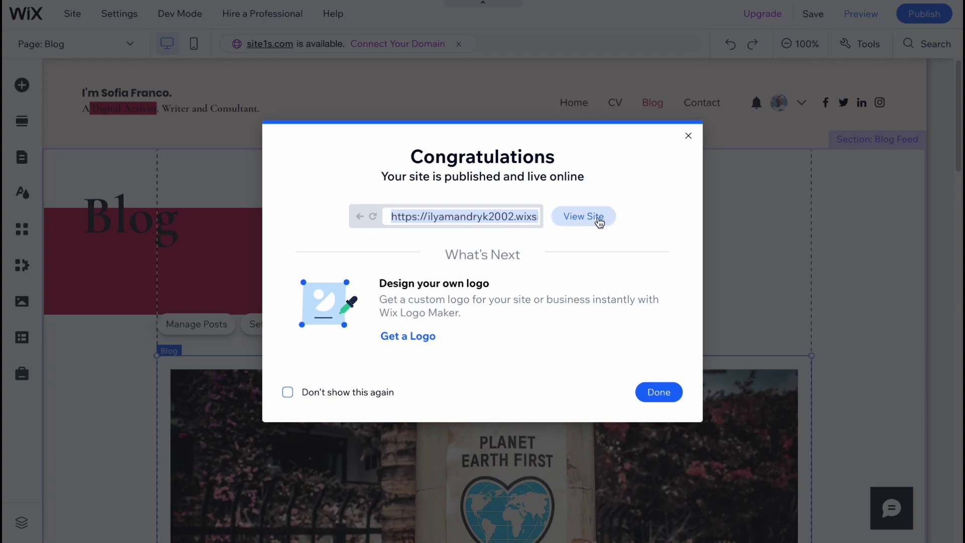
{"action": "left_click", "coordinate": [599, 221]}
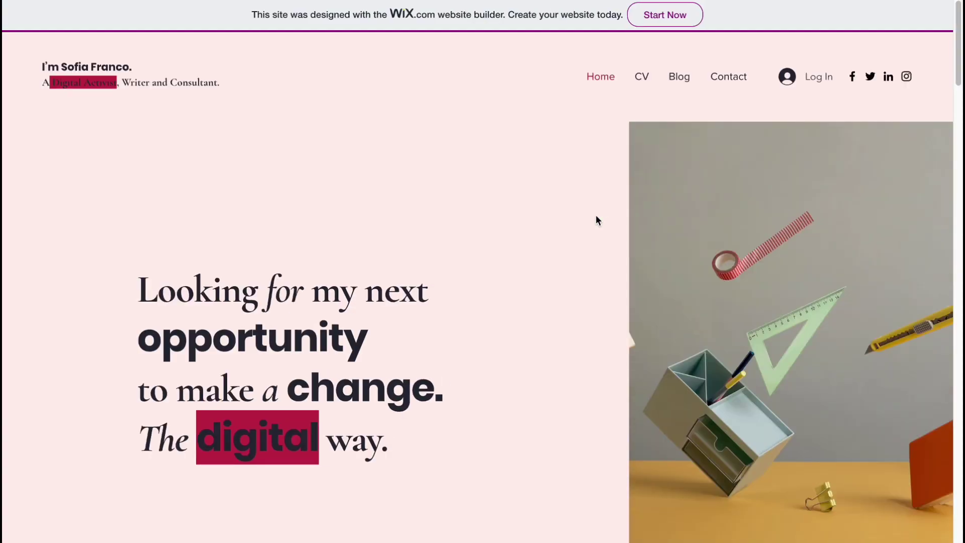
{"action": "scroll", "coordinate": [581, 207], "scroll_direction": "down", "scroll_amount": 20}
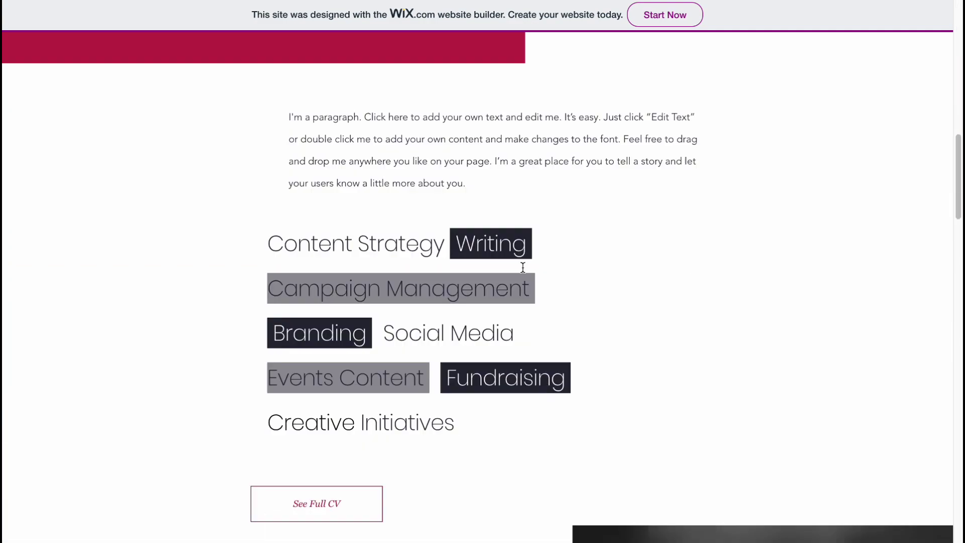
{"action": "scroll", "coordinate": [503, 271], "scroll_direction": "down", "scroll_amount": 10}
{"action": "key", "text": "Home"}
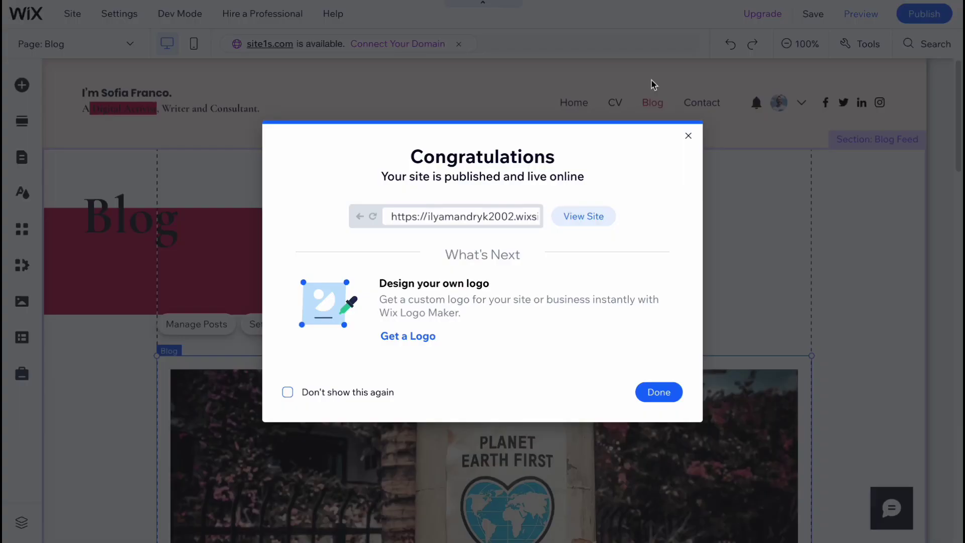
Dismiss the Congratulations dialog and go to the site's Dashboard from the Site menu
{"action": "left_click", "coordinate": [687, 133]}
{"action": "left_click", "coordinate": [32, 20]}
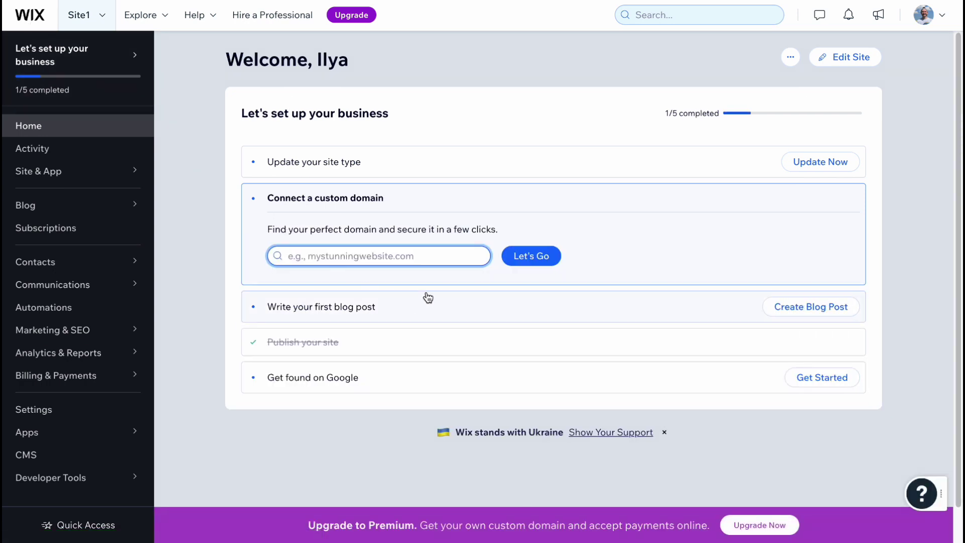
Open the Premium plans, highlight the Light plan's 16 monthly price, and reach Compare Plan Features
{"action": "left_click", "coordinate": [748, 526]}
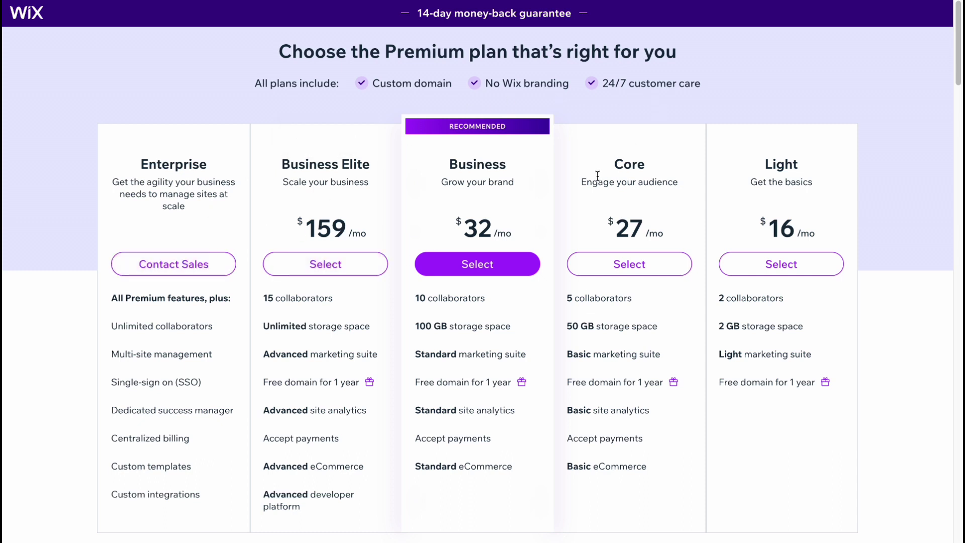
{"action": "scroll", "coordinate": [792, 223], "scroll_direction": "down", "scroll_amount": 1}
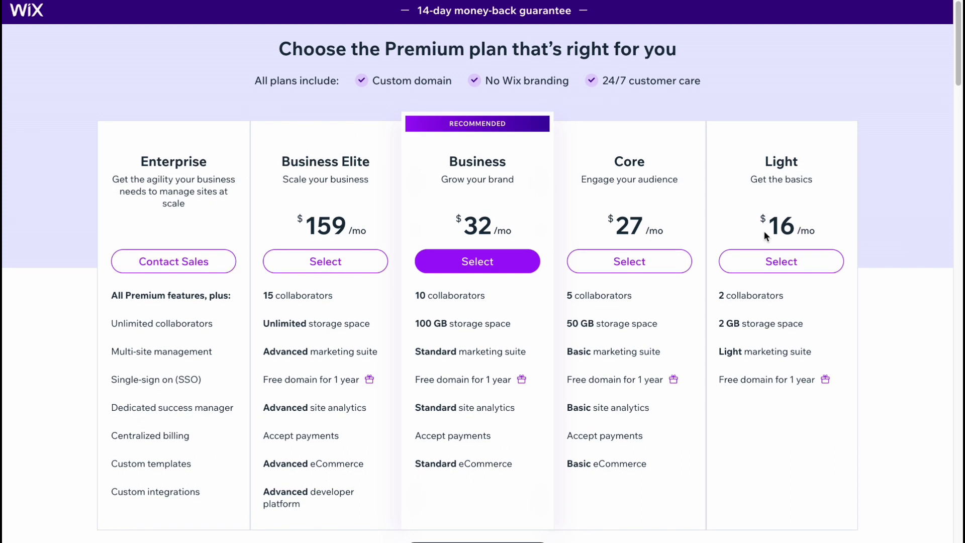
{"action": "double_click", "coordinate": [774, 229]}
{"action": "scroll", "coordinate": [791, 256], "scroll_direction": "down", "scroll_amount": 1}
{"action": "scroll", "coordinate": [756, 268], "scroll_direction": "down", "scroll_amount": 4}
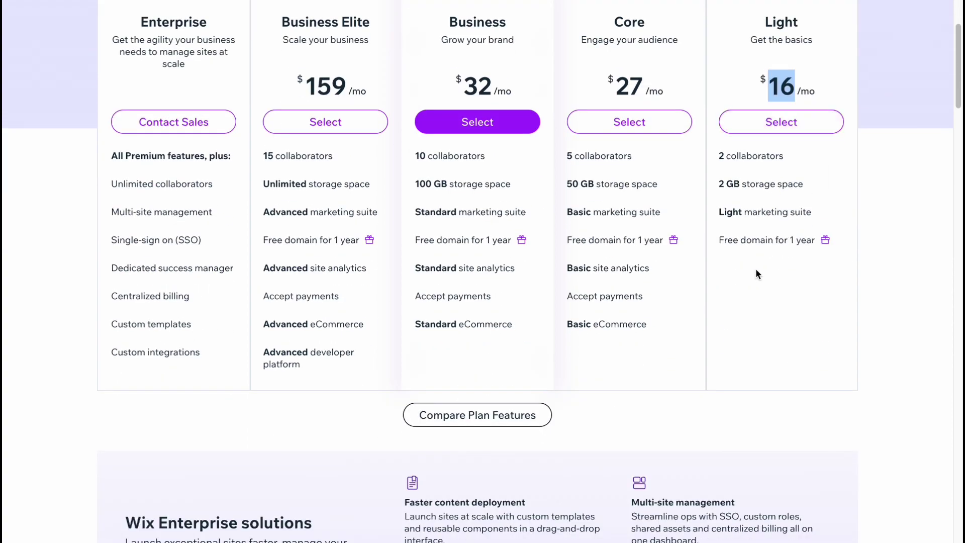
{"action": "scroll", "coordinate": [269, 246], "scroll_direction": "down", "scroll_amount": 5}
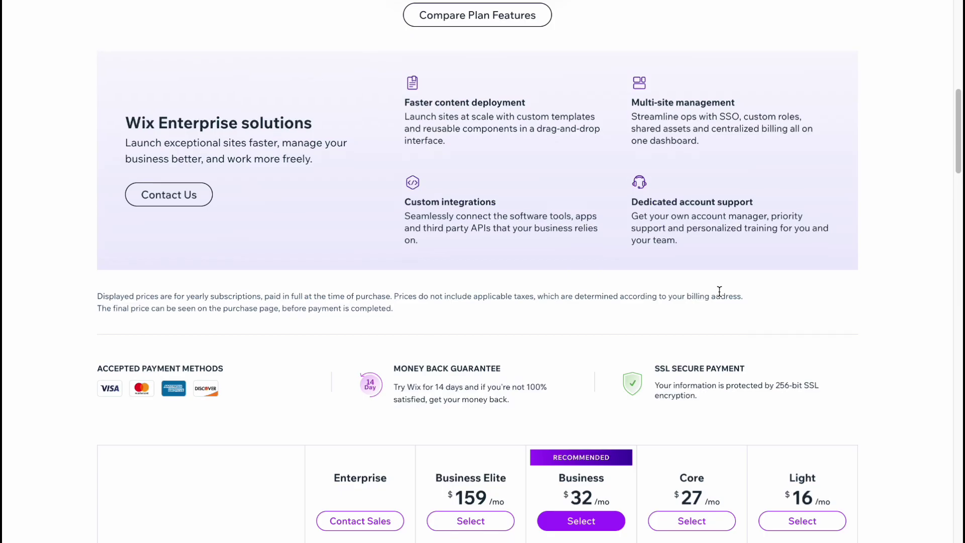
{"action": "scroll", "coordinate": [632, 278], "scroll_direction": "down", "scroll_amount": 8}
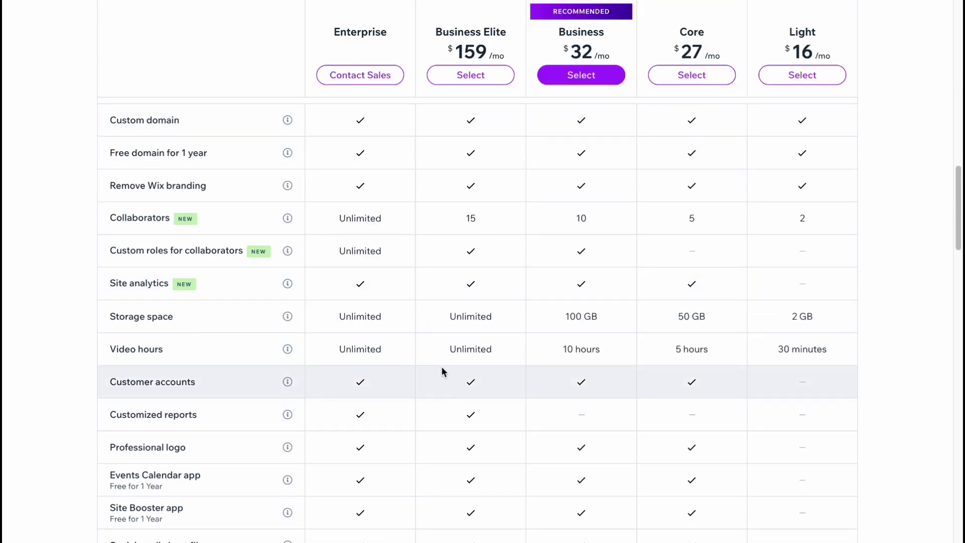
{"action": "scroll", "coordinate": [422, 355], "scroll_direction": "down", "scroll_amount": 3}
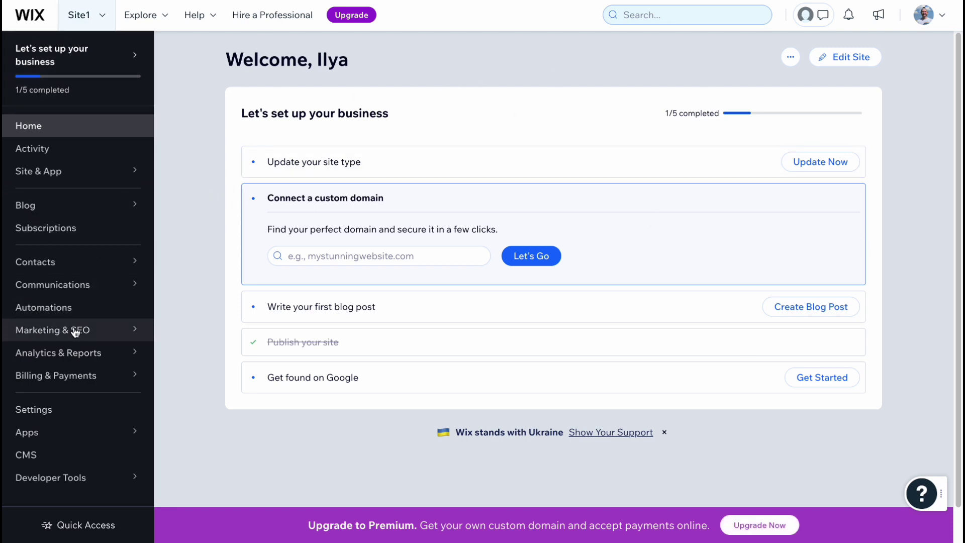
Return to the dashboard home and look over the Marketing & SEO and Blog sidebar items
{"action": "mouse_move", "coordinate": [75, 330]}
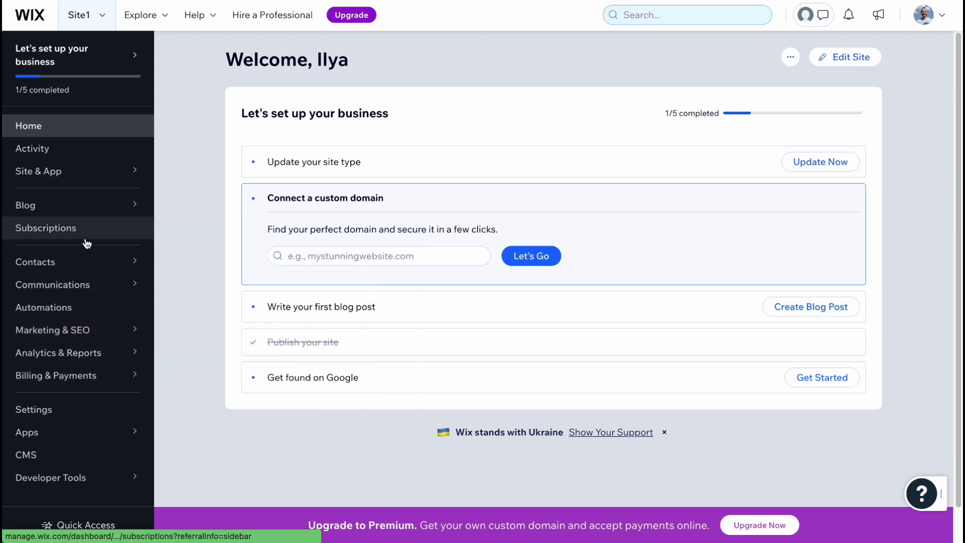
{"action": "mouse_move", "coordinate": [95, 216]}
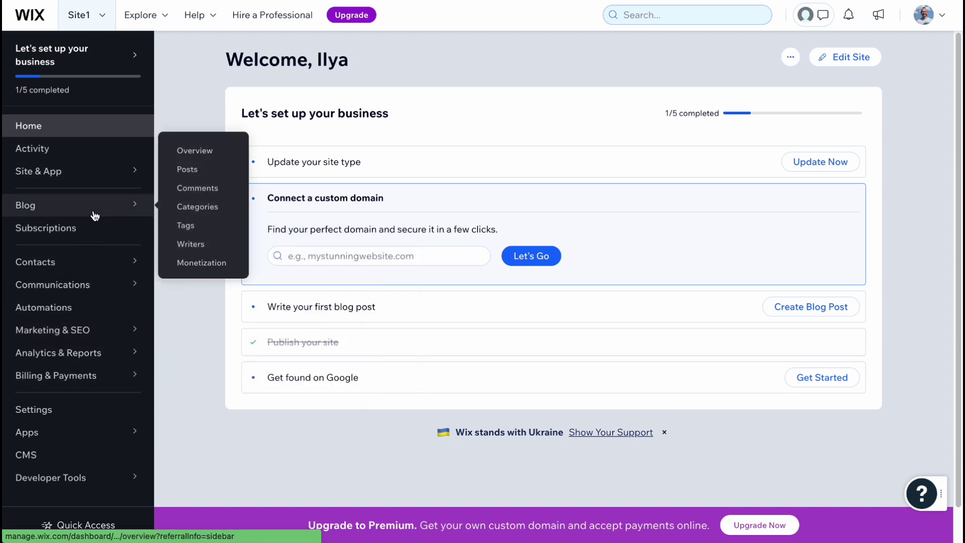